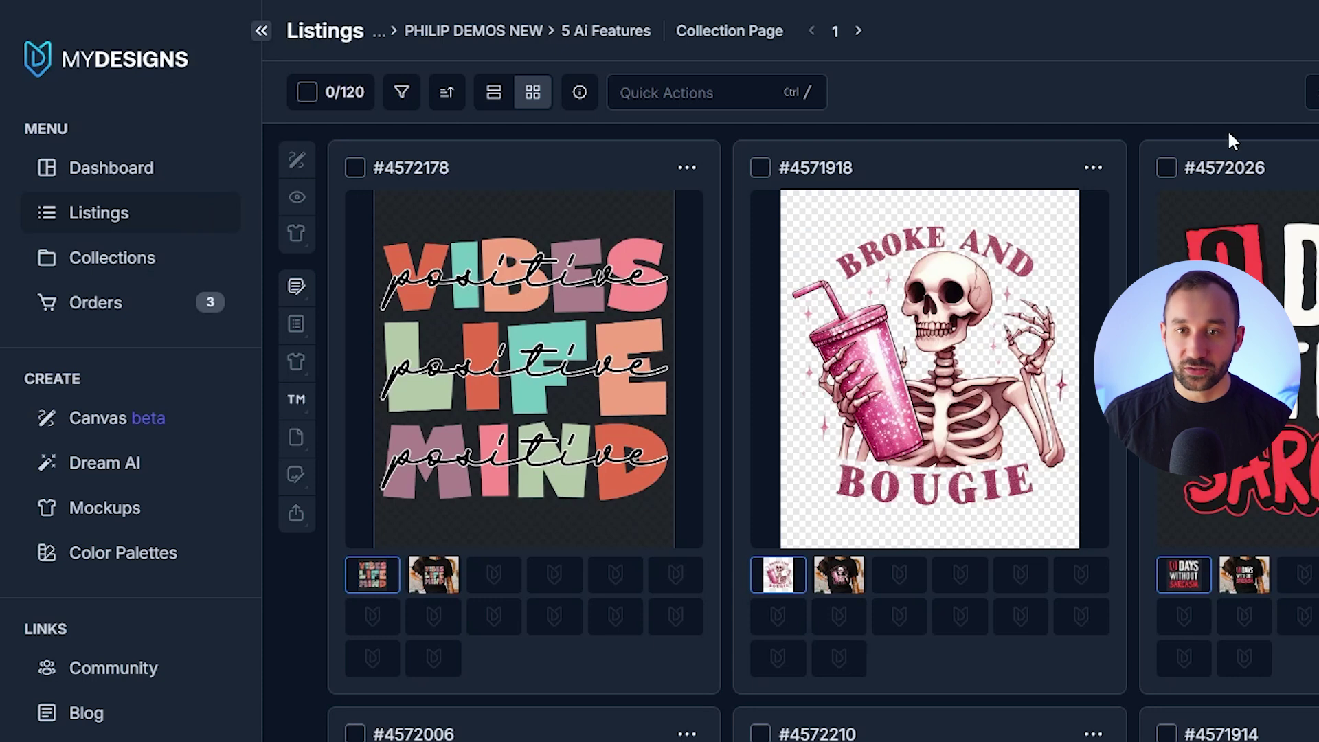
Add a subfolder named 'fafwa' under the 5 Ai Features collection and open its listings
{"action": "scroll", "coordinate": [1099, 449], "scroll_direction": "down", "scroll_amount": 10}
{"action": "scroll", "coordinate": [1099, 450], "scroll_direction": "up", "scroll_amount": 10}
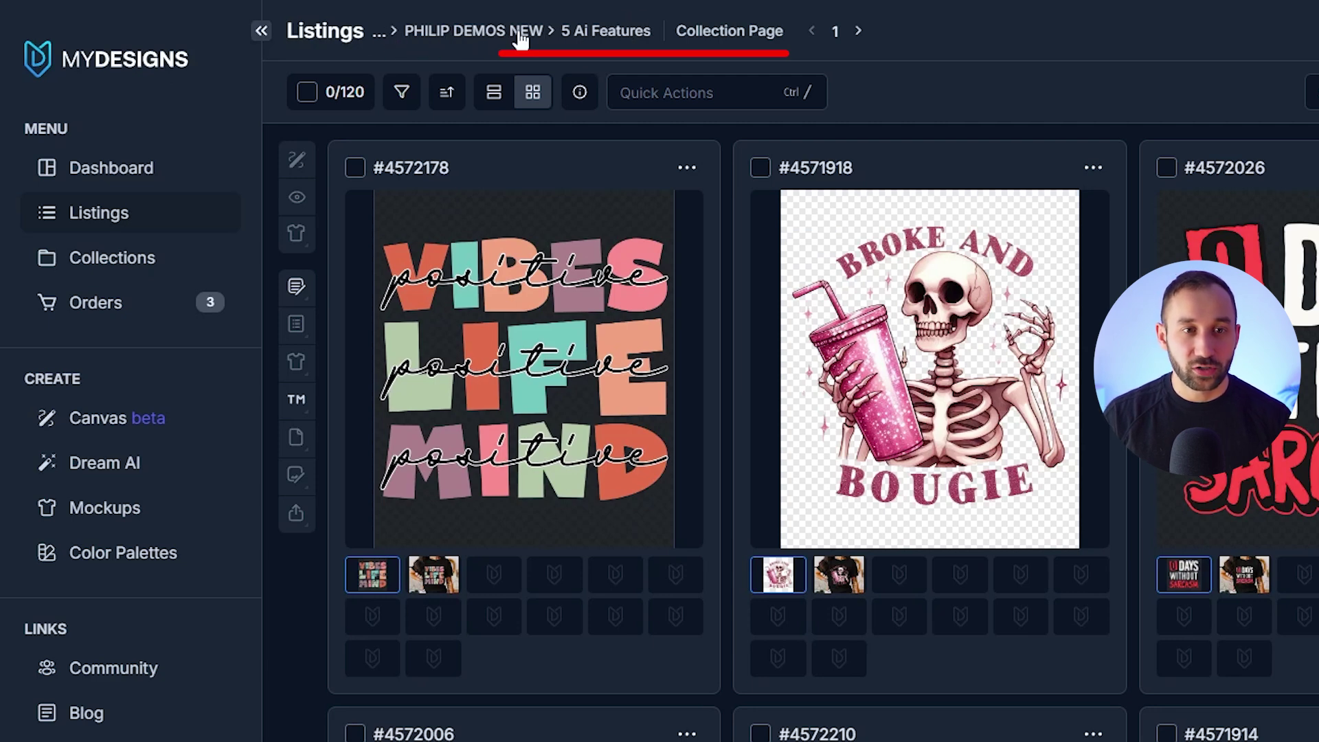
{"action": "left_click", "coordinate": [454, 32]}
{"action": "left_click", "coordinate": [692, 237]}
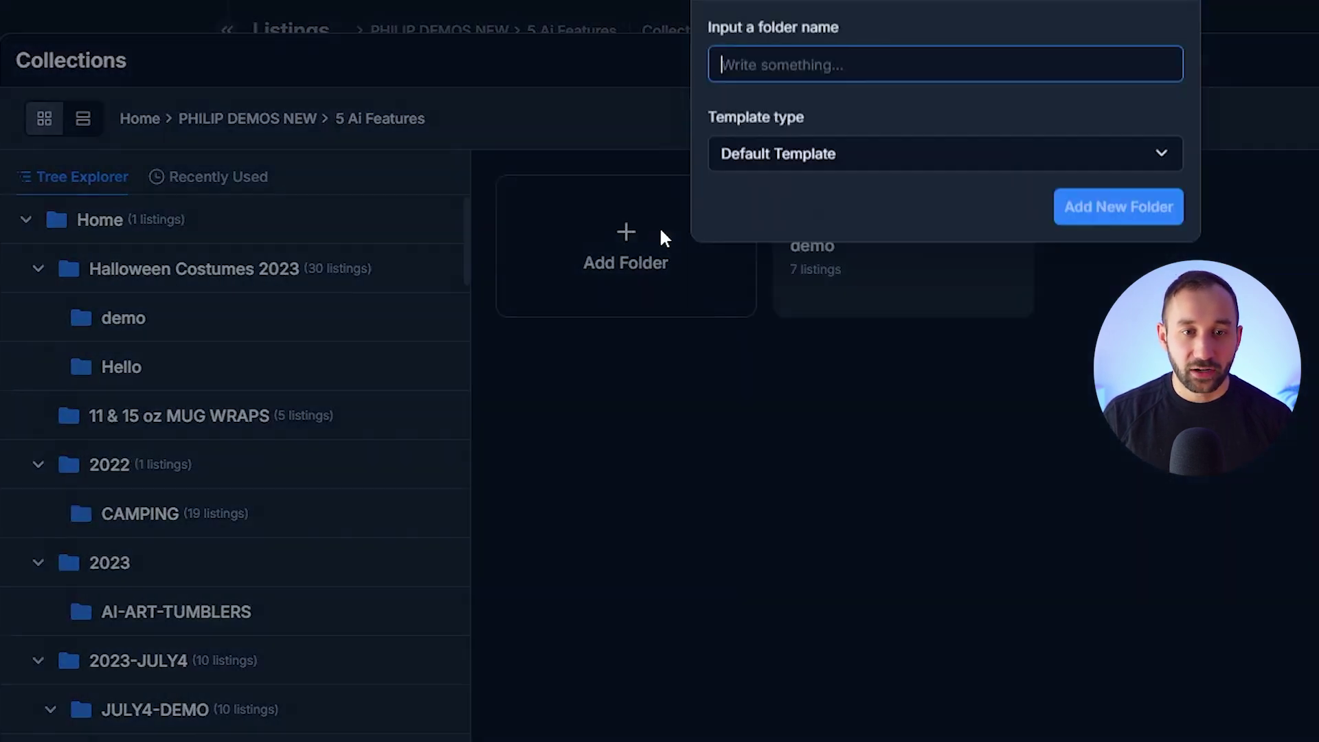
{"action": "type", "text": "fafwa"}
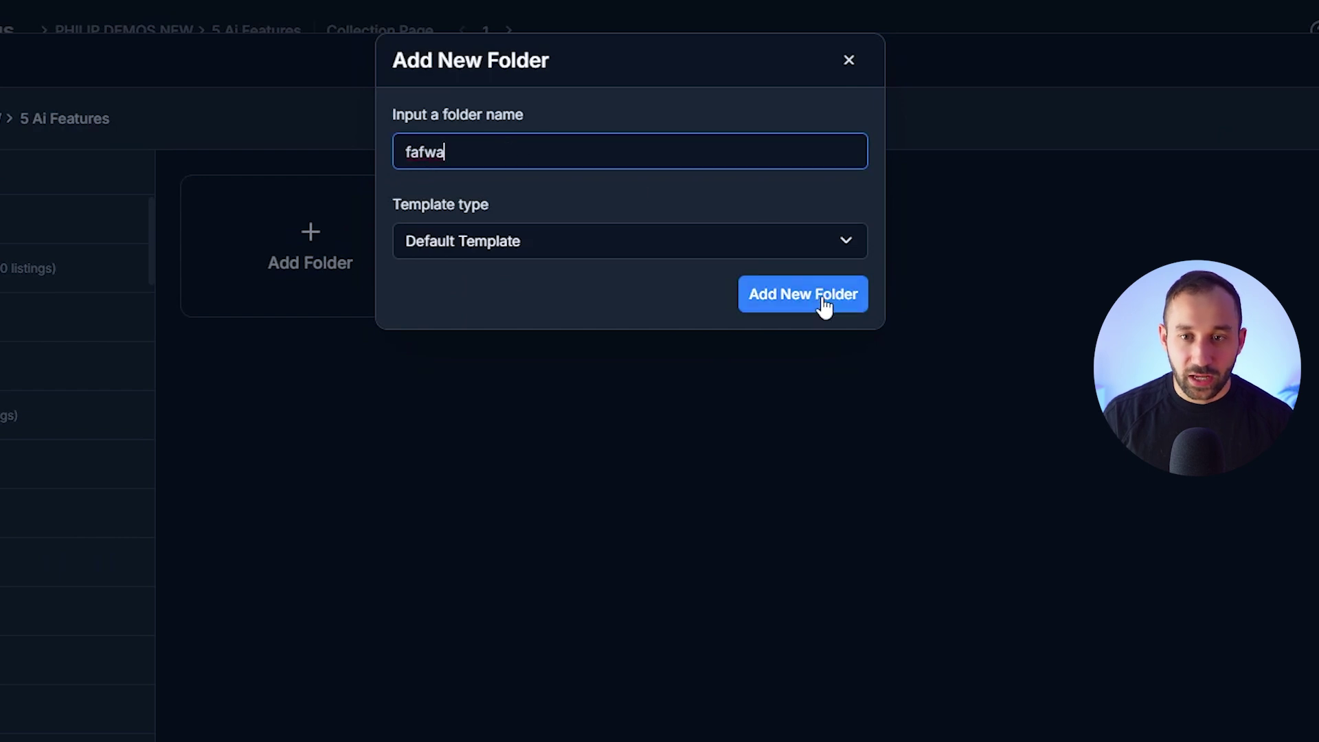
{"action": "left_click", "coordinate": [821, 300]}
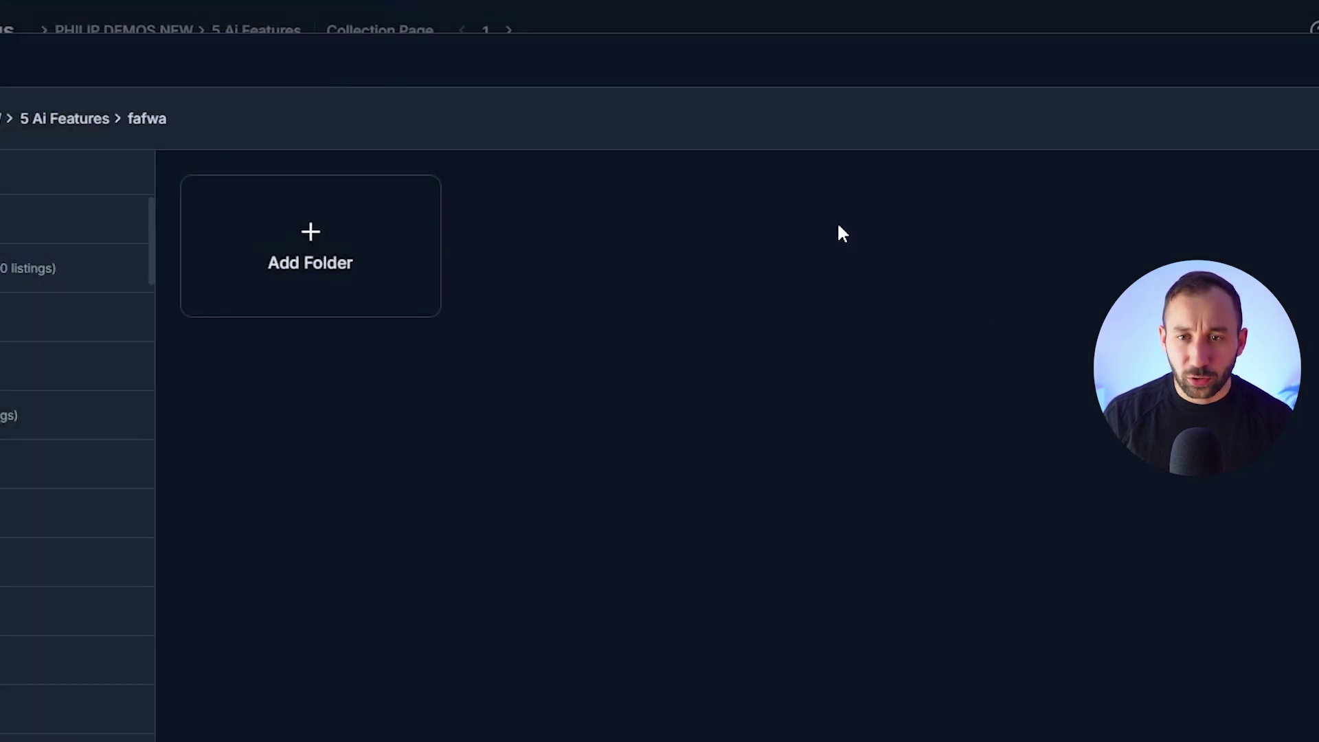
{"action": "left_click", "coordinate": [1224, 675]}
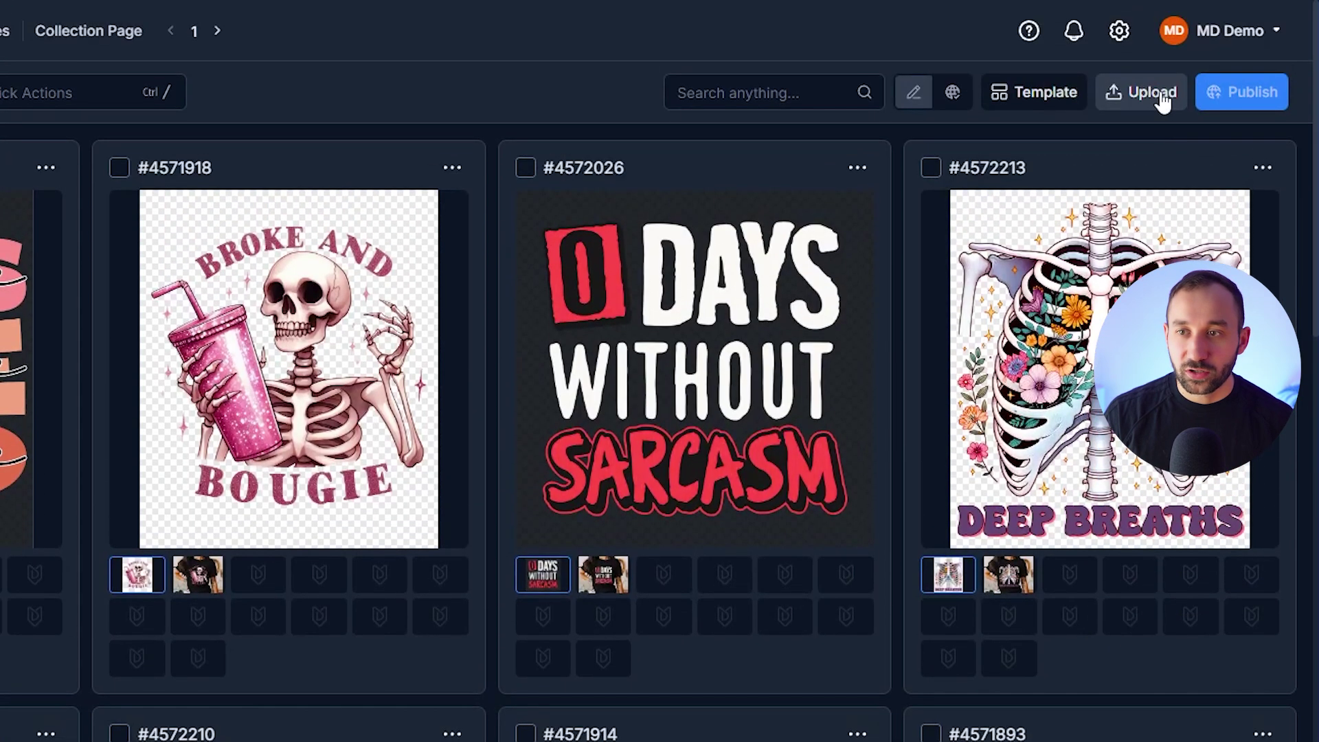
{"action": "left_click", "coordinate": [1146, 92]}
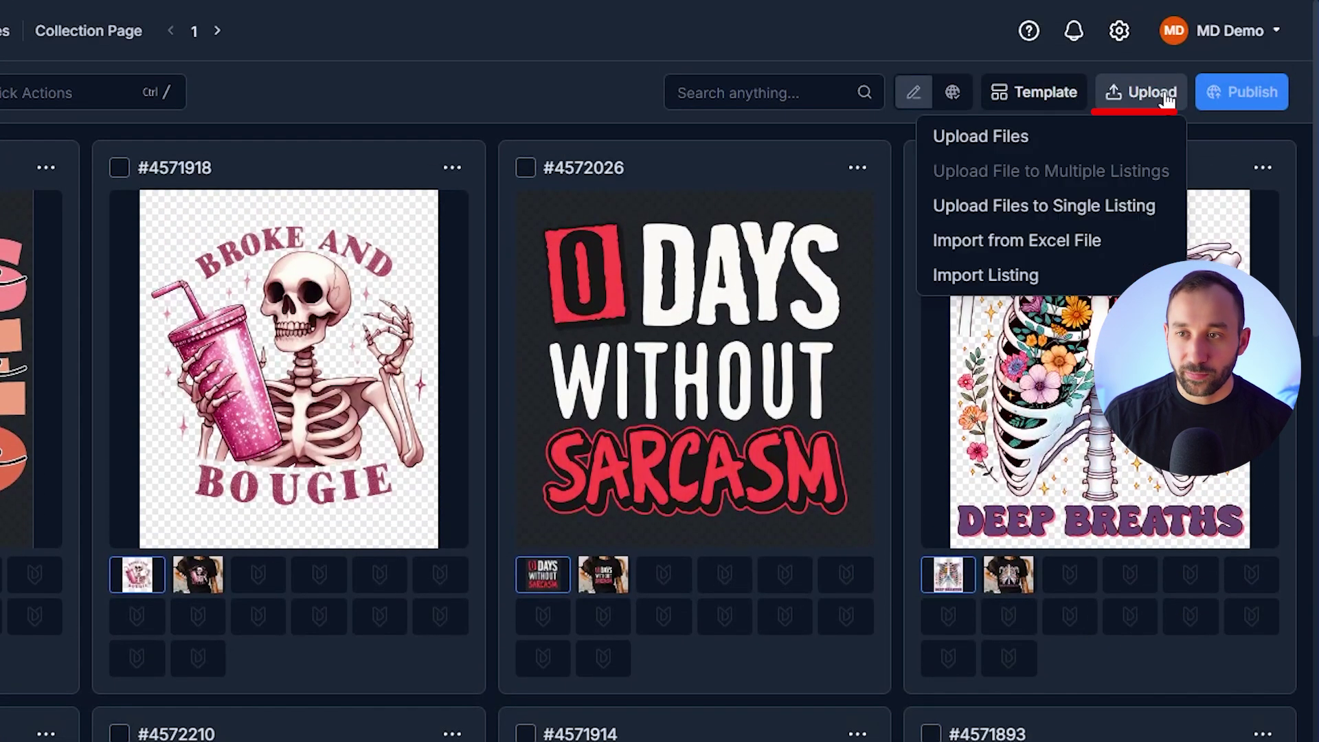
{"action": "left_click", "coordinate": [1052, 138]}
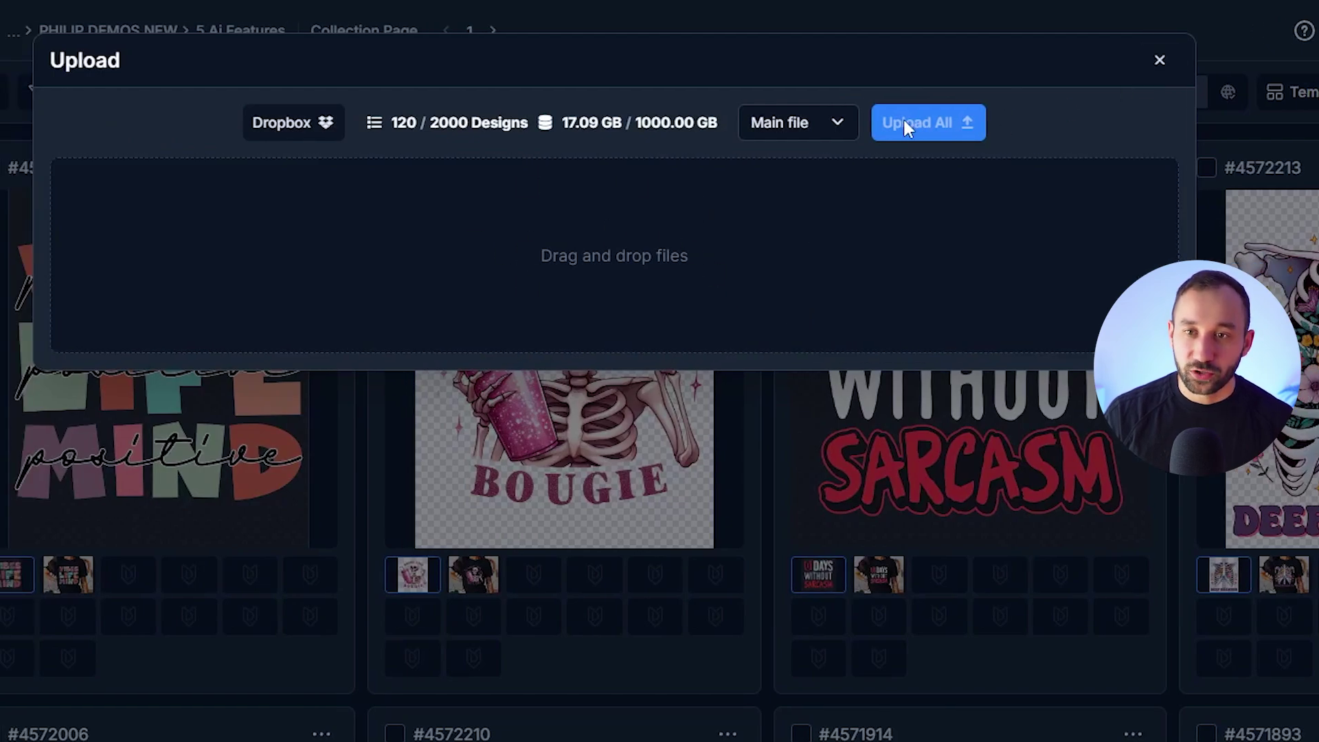
{"action": "left_click", "coordinate": [1159, 59]}
{"action": "scroll", "coordinate": [781, 408], "scroll_direction": "down", "scroll_amount": 10}
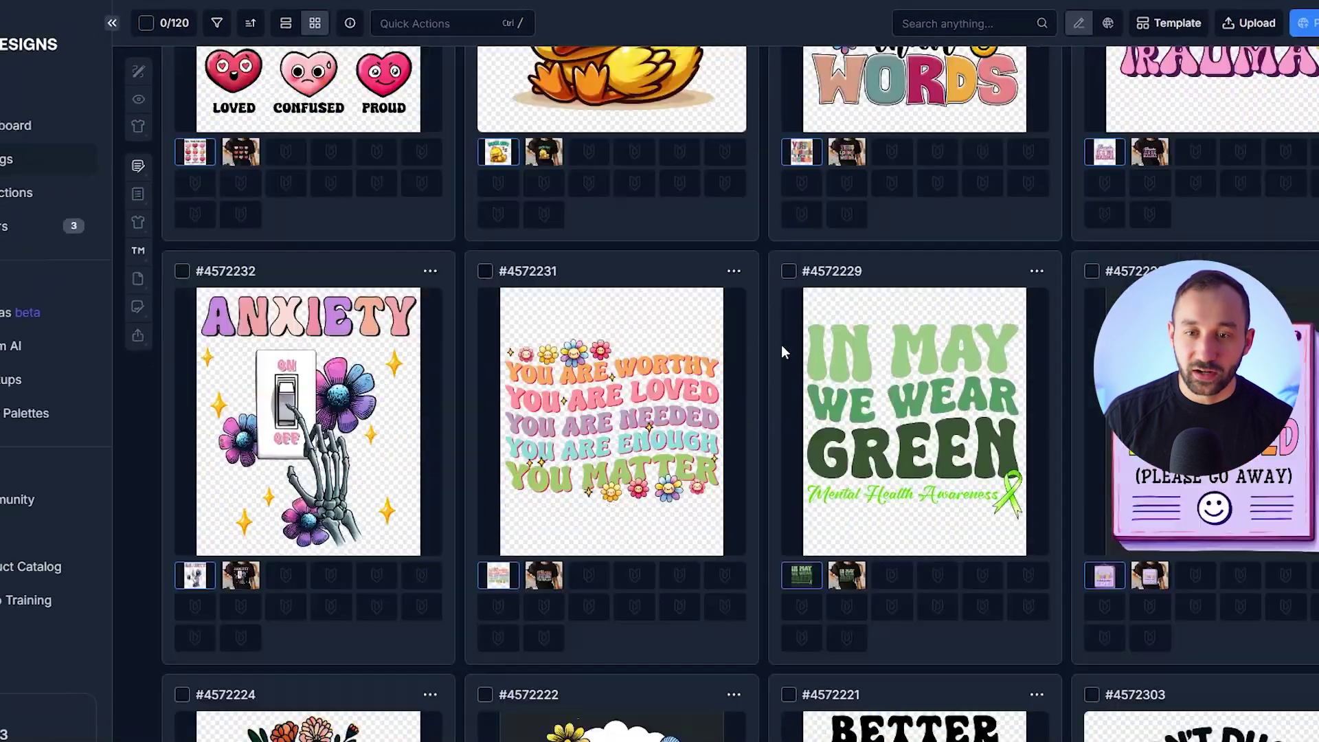
{"action": "scroll", "coordinate": [781, 345], "scroll_direction": "down", "scroll_amount": 10}
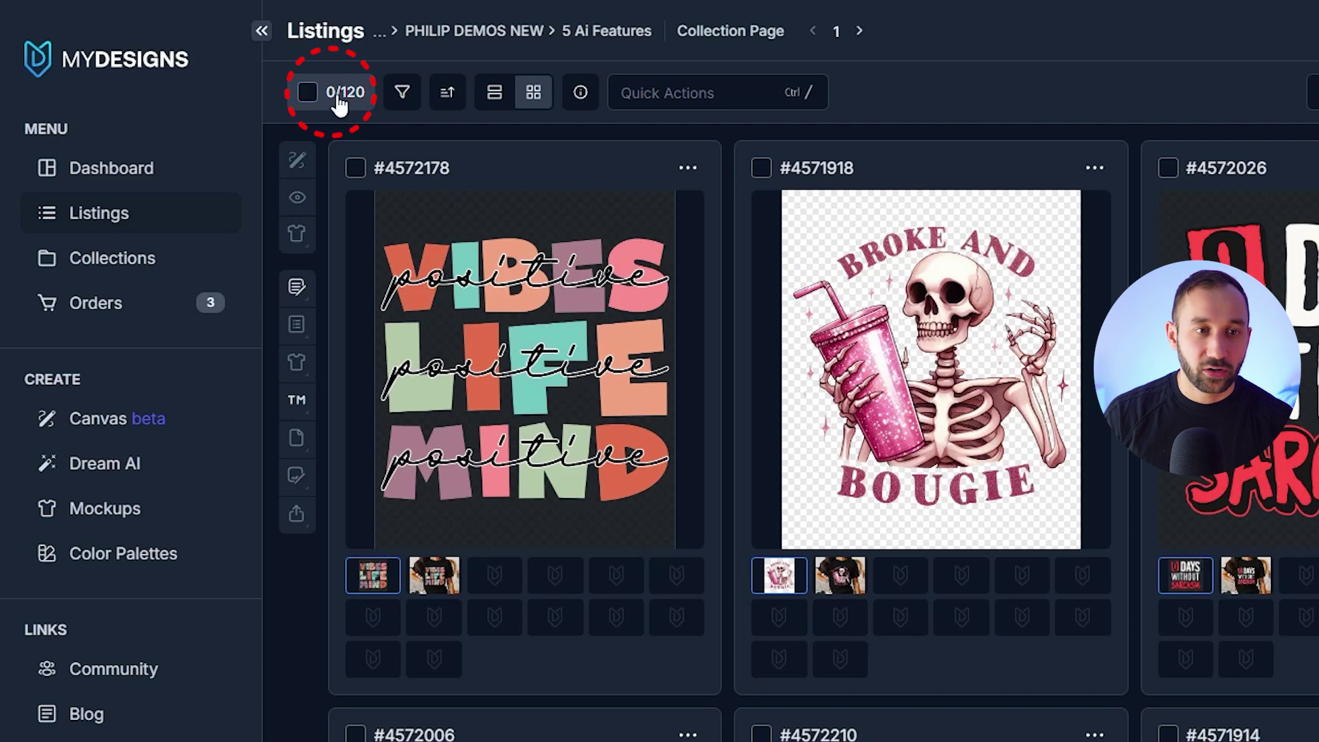
Use Select All in the 0/120 selection box to select all 120 listings
{"action": "left_click", "coordinate": [339, 103]}
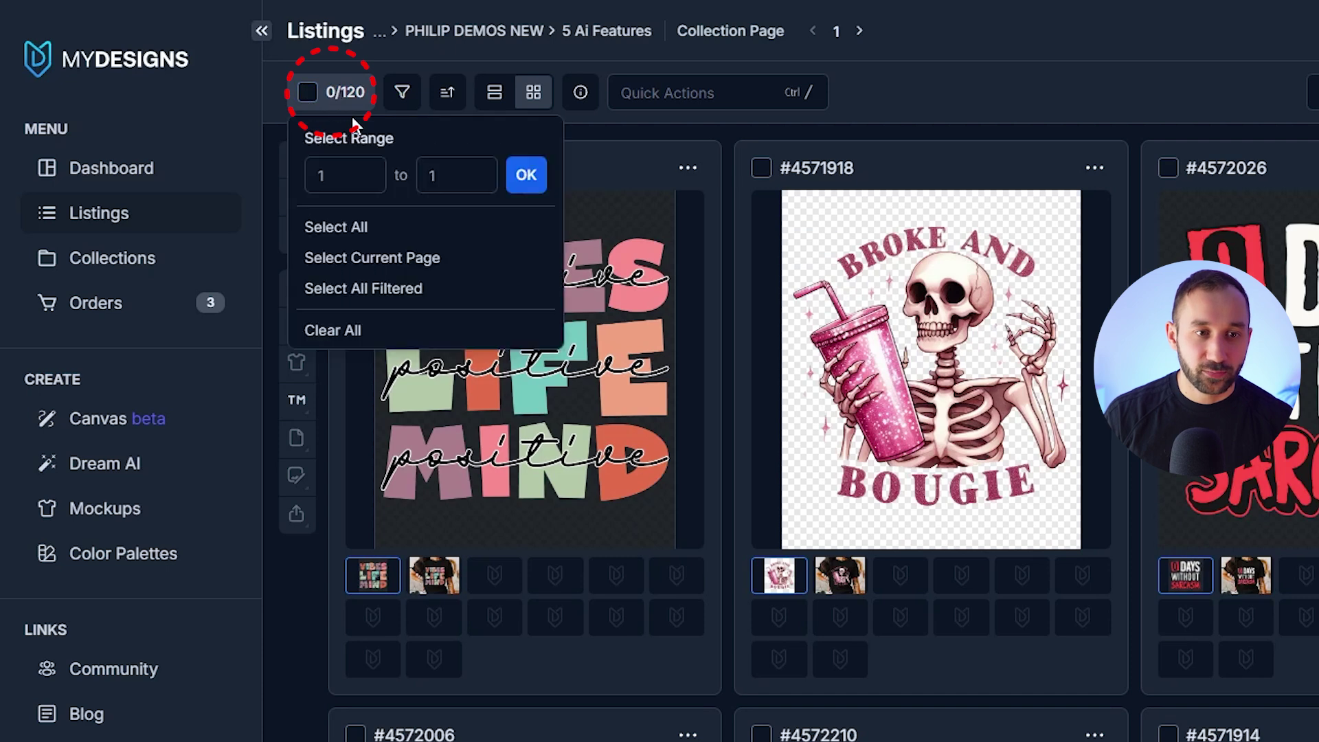
{"action": "left_click", "coordinate": [421, 224]}
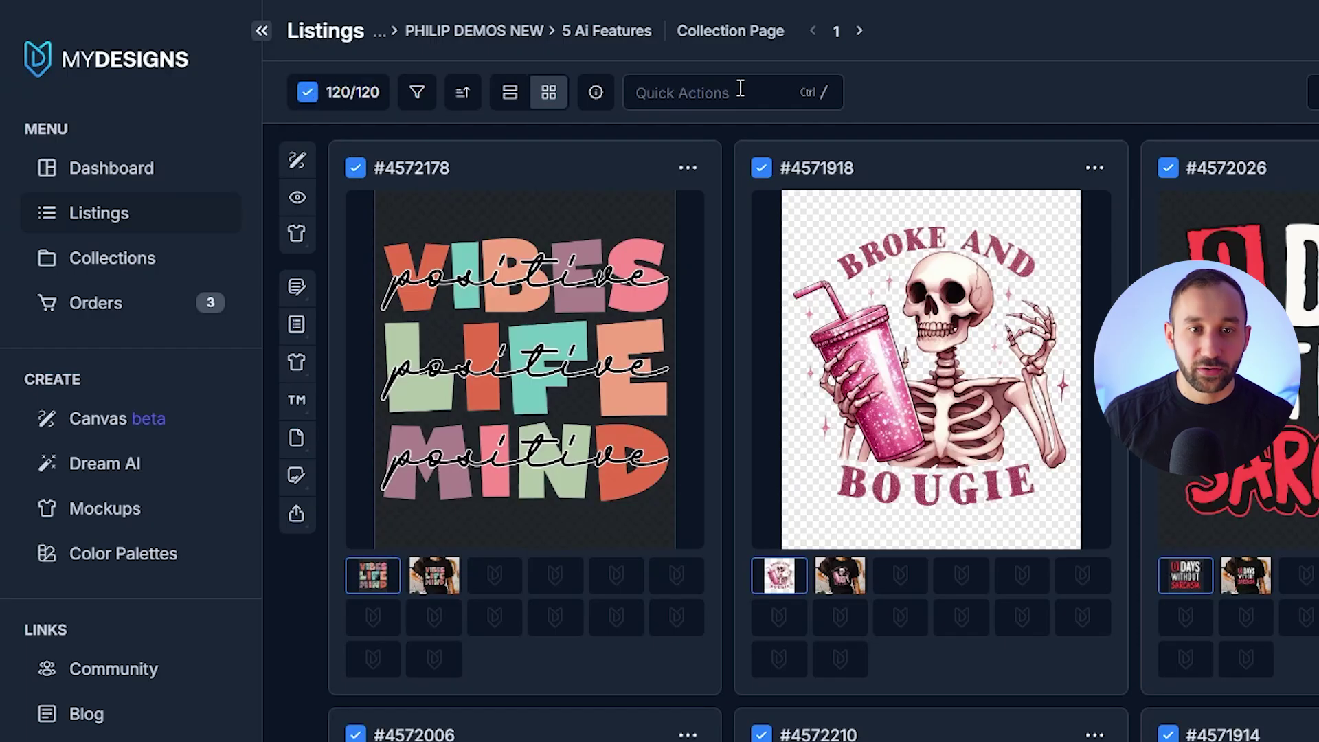
Open the Canvas editor with a Custom size blank canvas, width 3000 and height 1400 px
{"action": "left_click", "coordinate": [299, 170]}
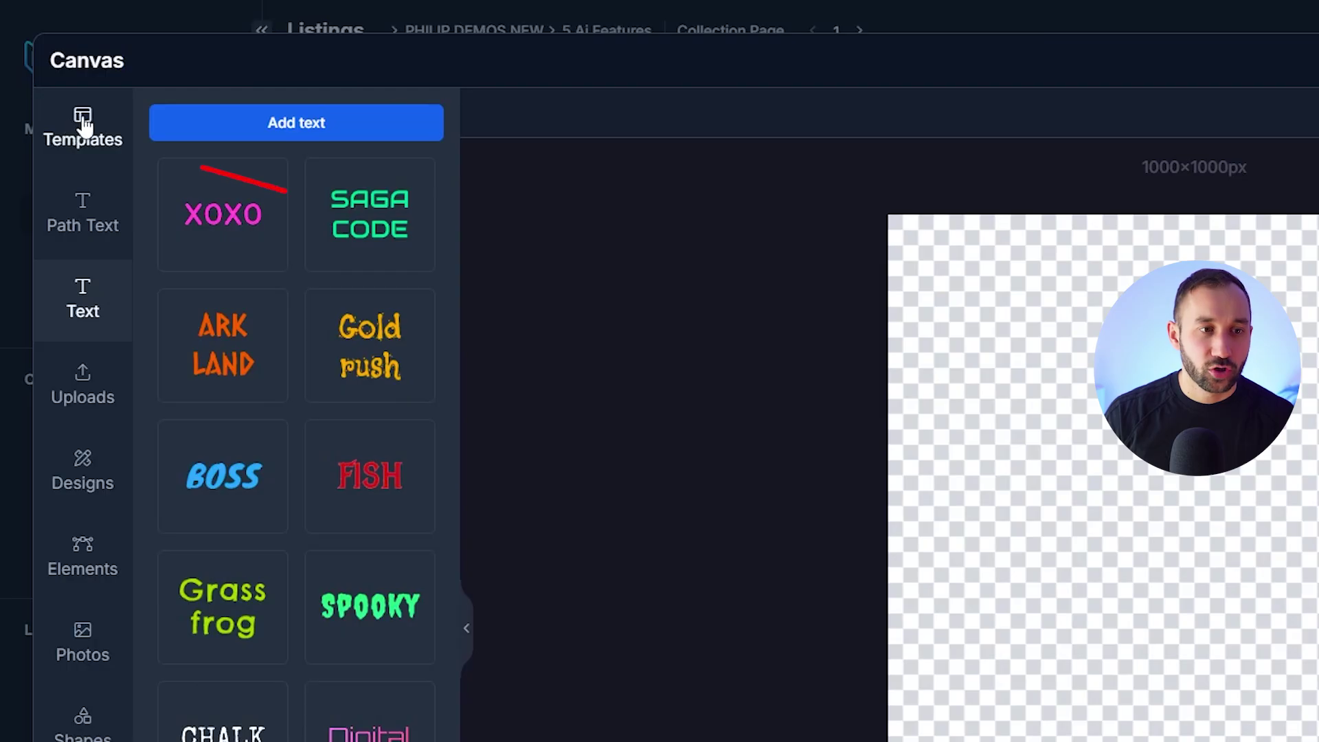
{"action": "left_click", "coordinate": [76, 134]}
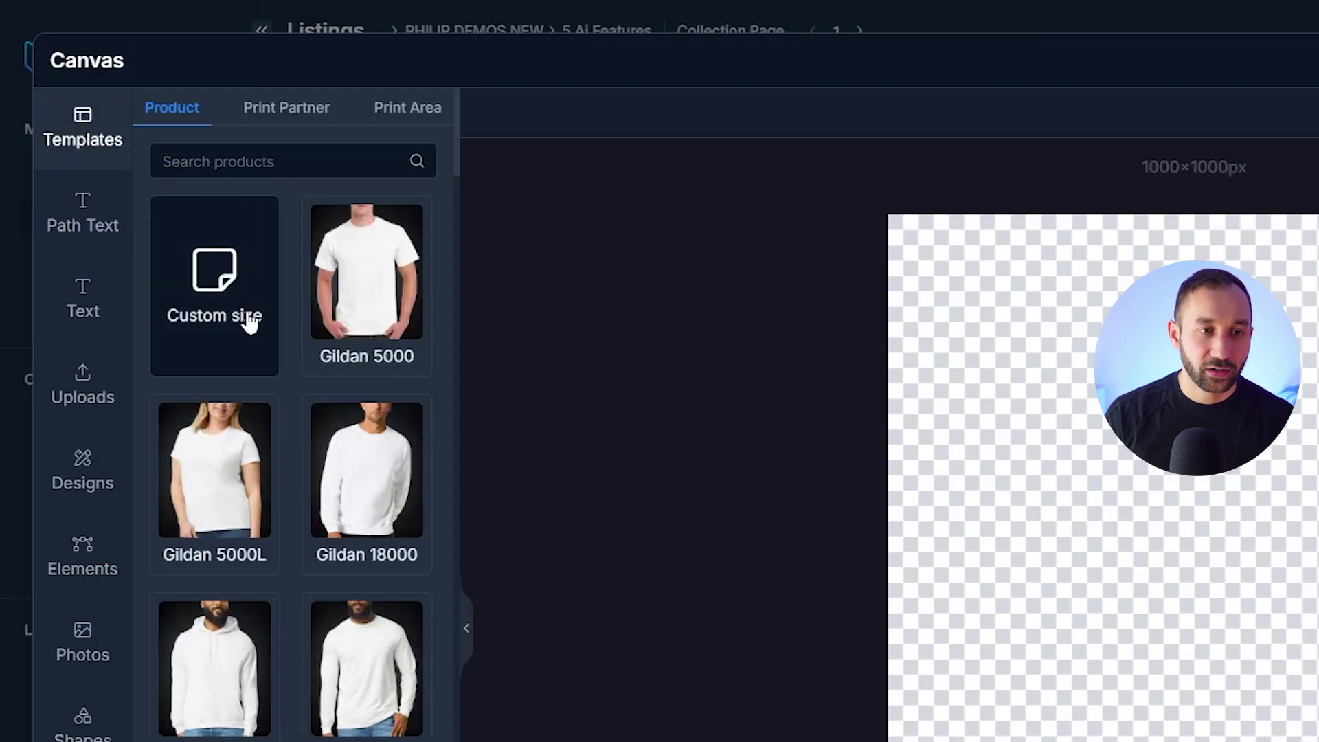
{"action": "left_click", "coordinate": [238, 303]}
{"action": "left_click", "coordinate": [223, 239]}
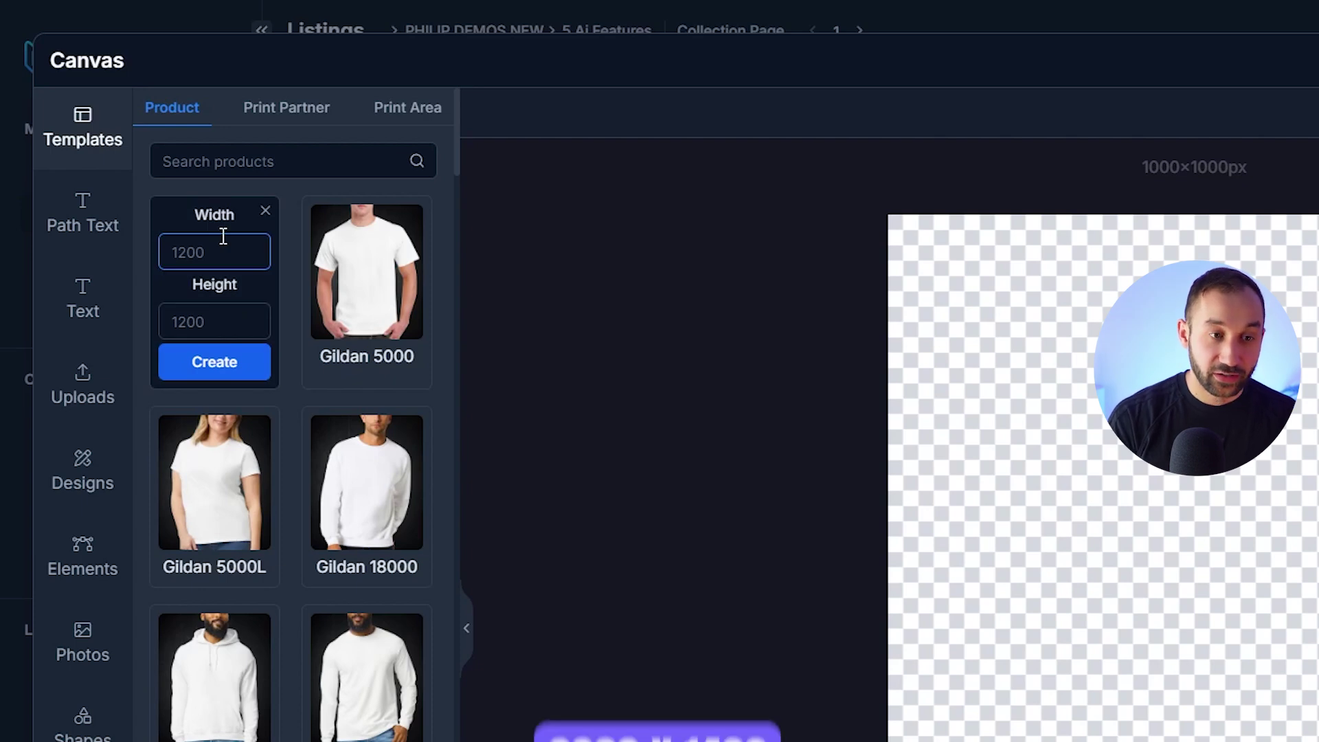
{"action": "type", "text": "3000"}
{"action": "key", "text": "Tab"}
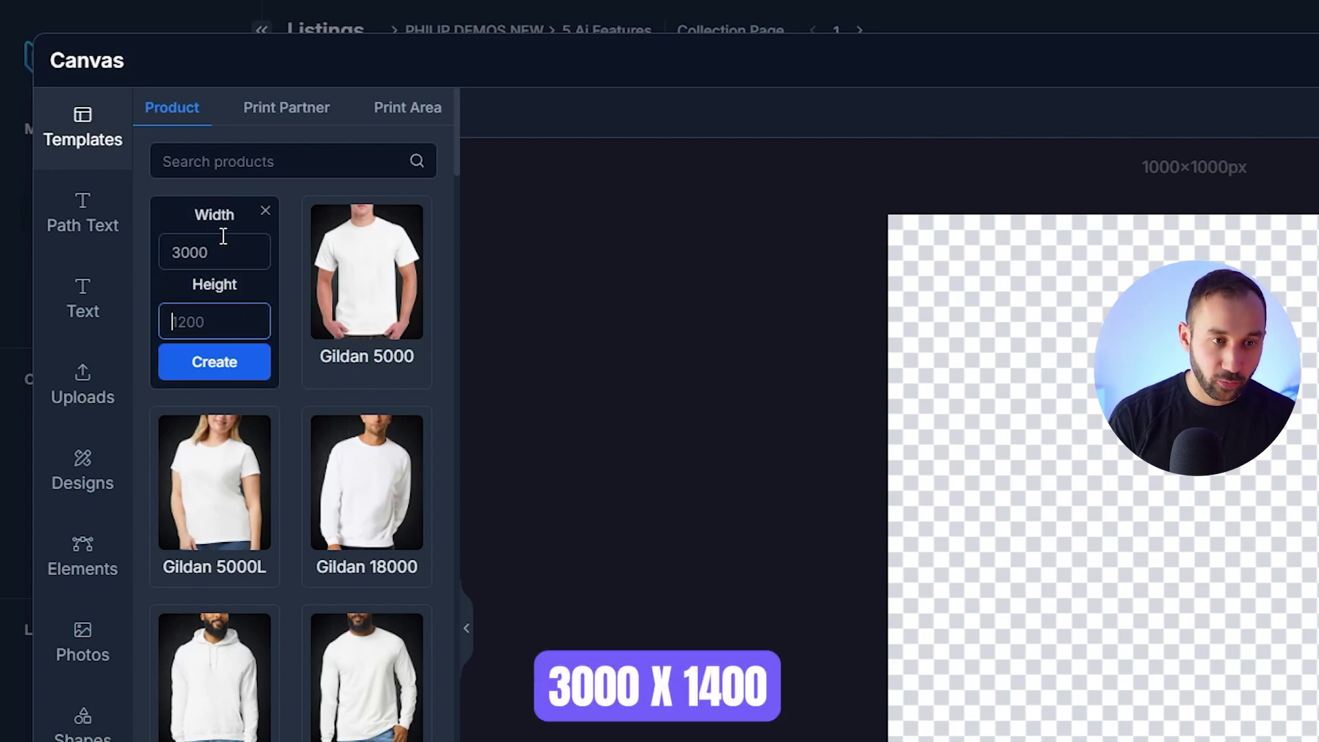
{"action": "type", "text": "1400"}
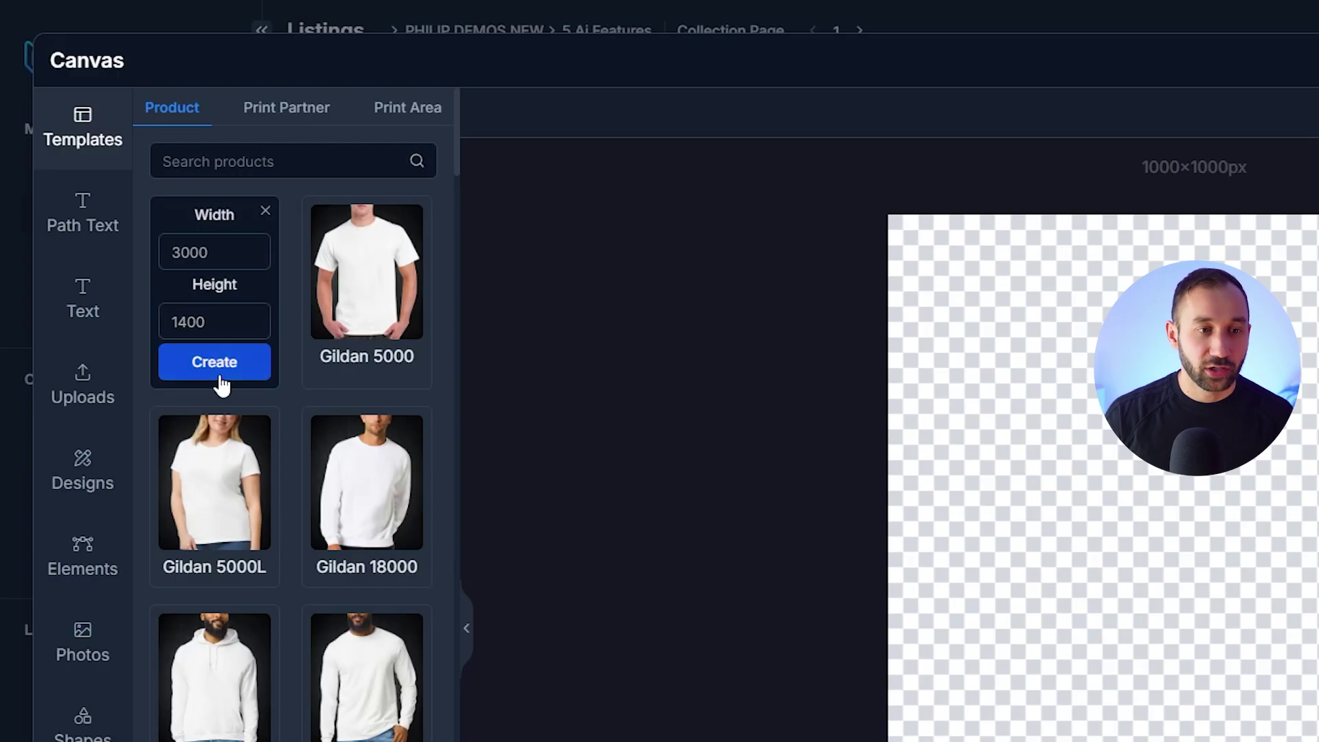
{"action": "left_click", "coordinate": [218, 371]}
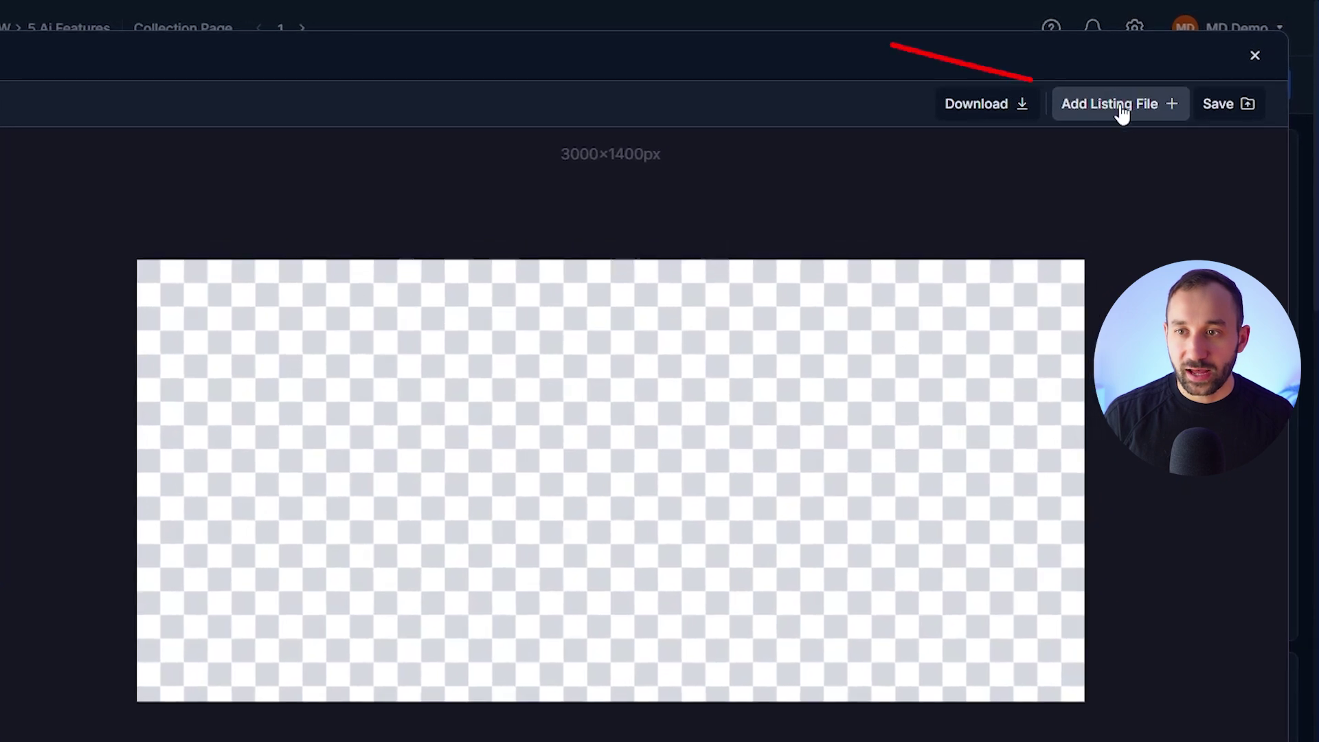
Add each listing's Main file to its canvas, spot-check thumbnails, then return to ANTISOCIAL #4571882
{"action": "left_click", "coordinate": [1120, 105]}
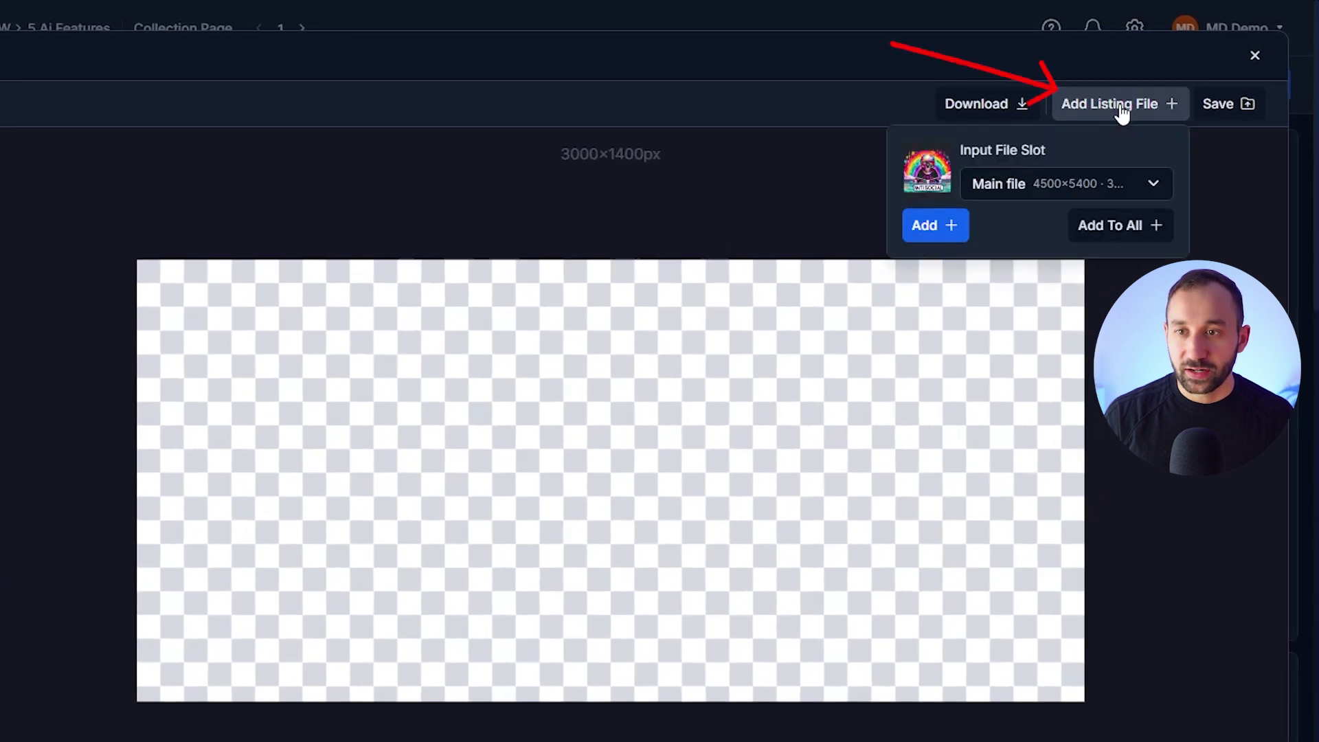
{"action": "left_click", "coordinate": [1128, 226]}
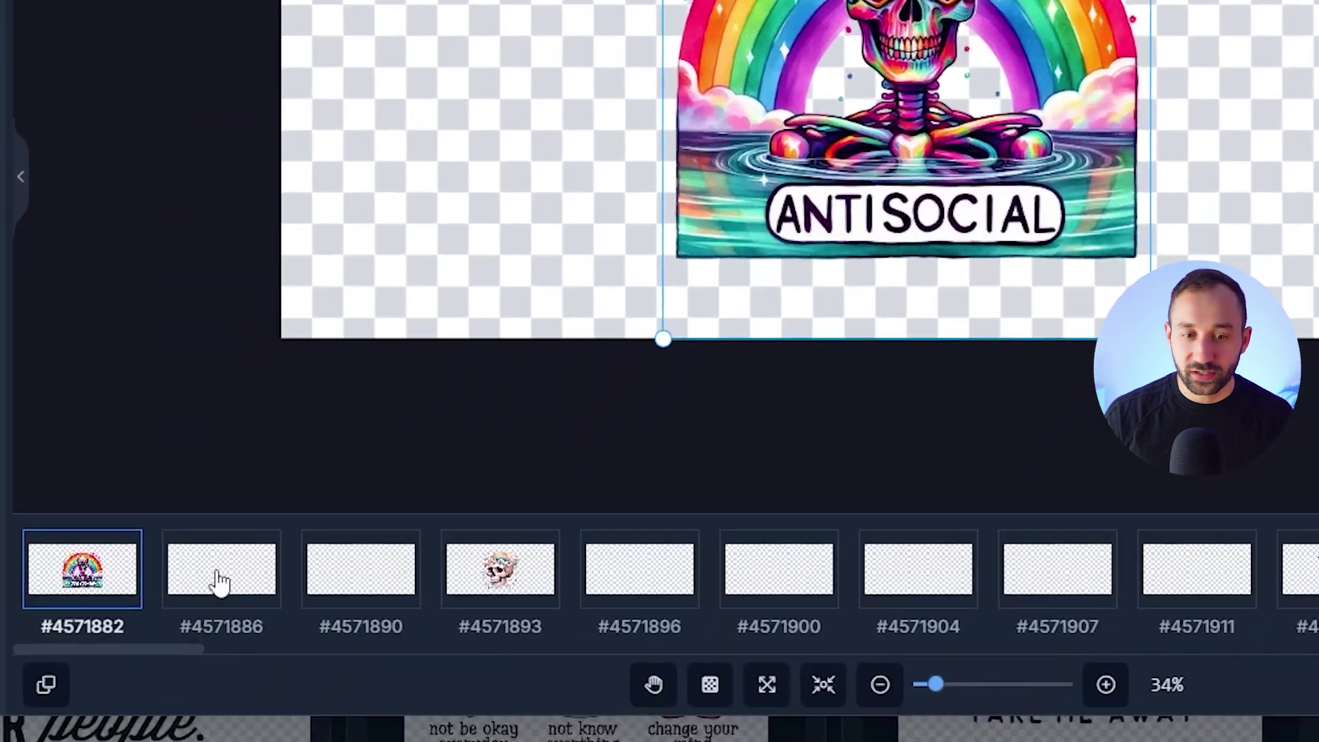
{"action": "left_click", "coordinate": [152, 729]}
{"action": "left_click", "coordinate": [273, 729]}
{"action": "left_click", "coordinate": [312, 570]}
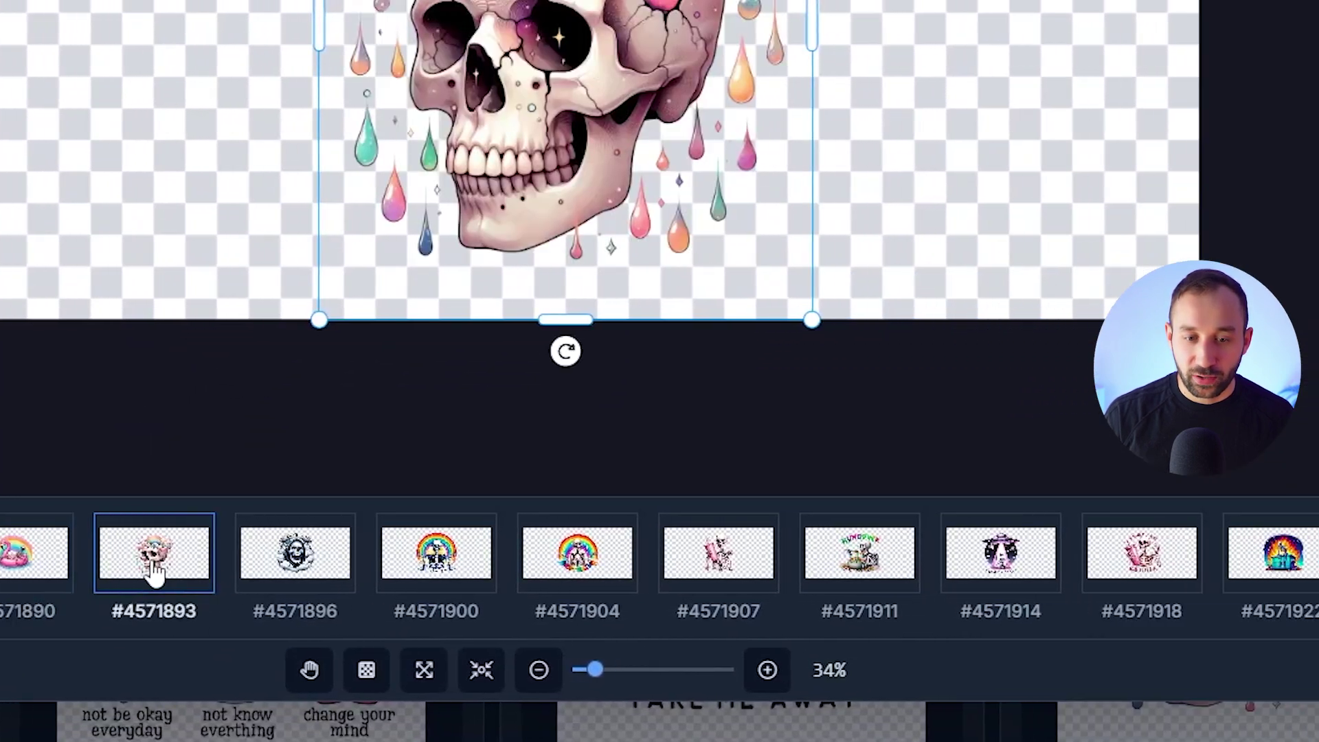
{"action": "left_click", "coordinate": [463, 553]}
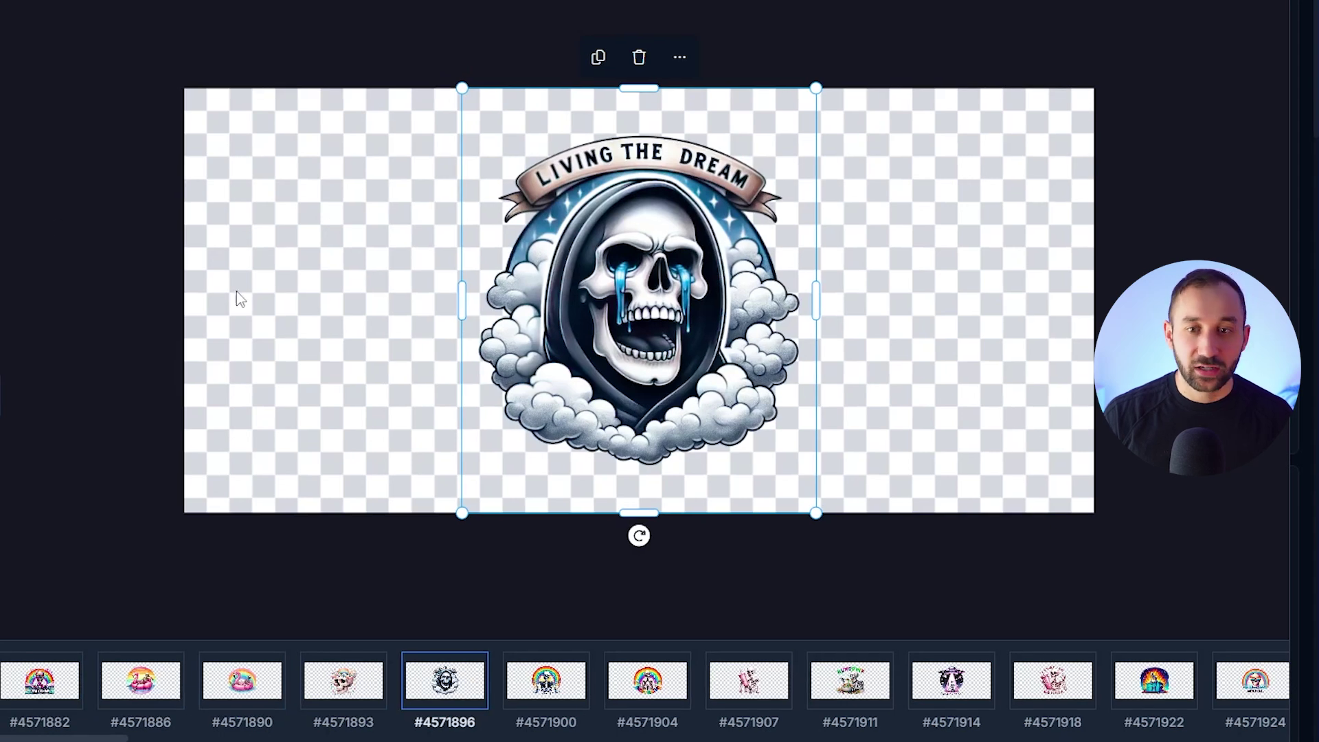
{"action": "left_click", "coordinate": [74, 680]}
{"action": "left_click", "coordinate": [145, 683]}
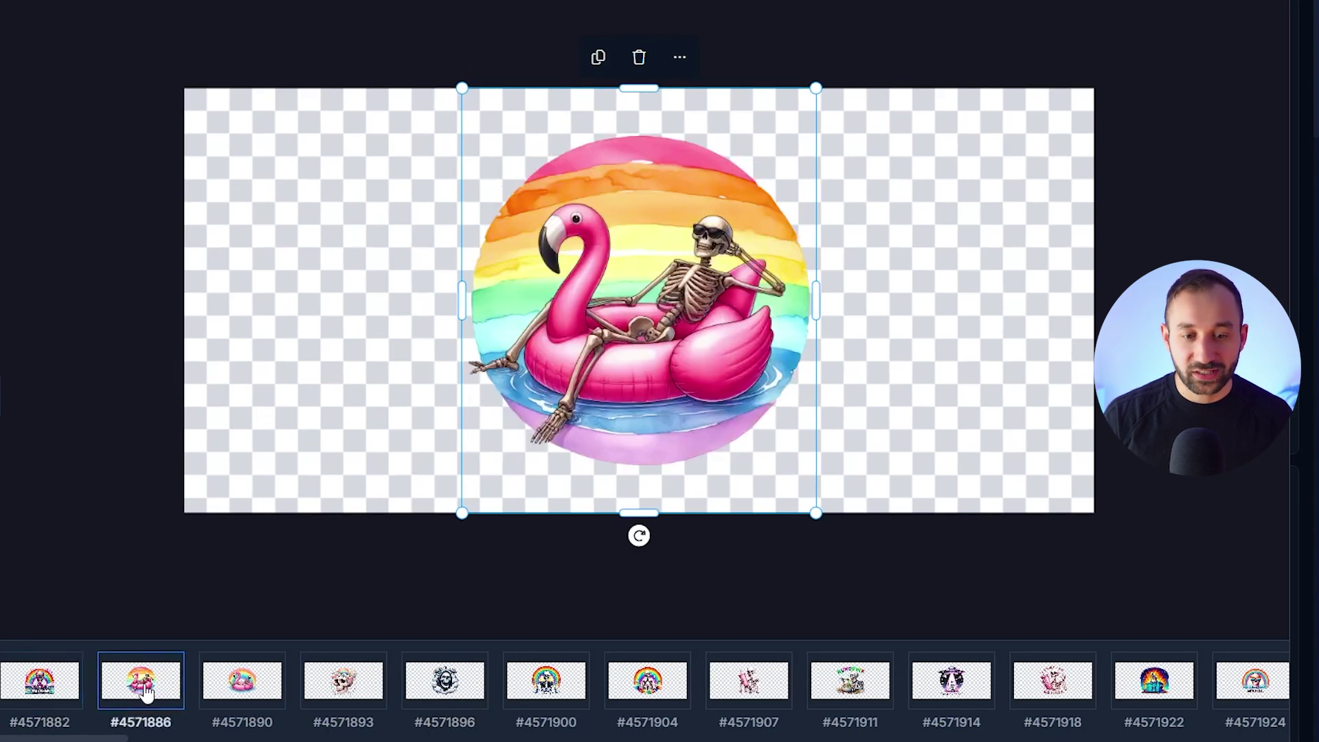
{"action": "left_click", "coordinate": [246, 691]}
{"action": "left_click", "coordinate": [308, 691]}
{"action": "left_click", "coordinate": [40, 690]}
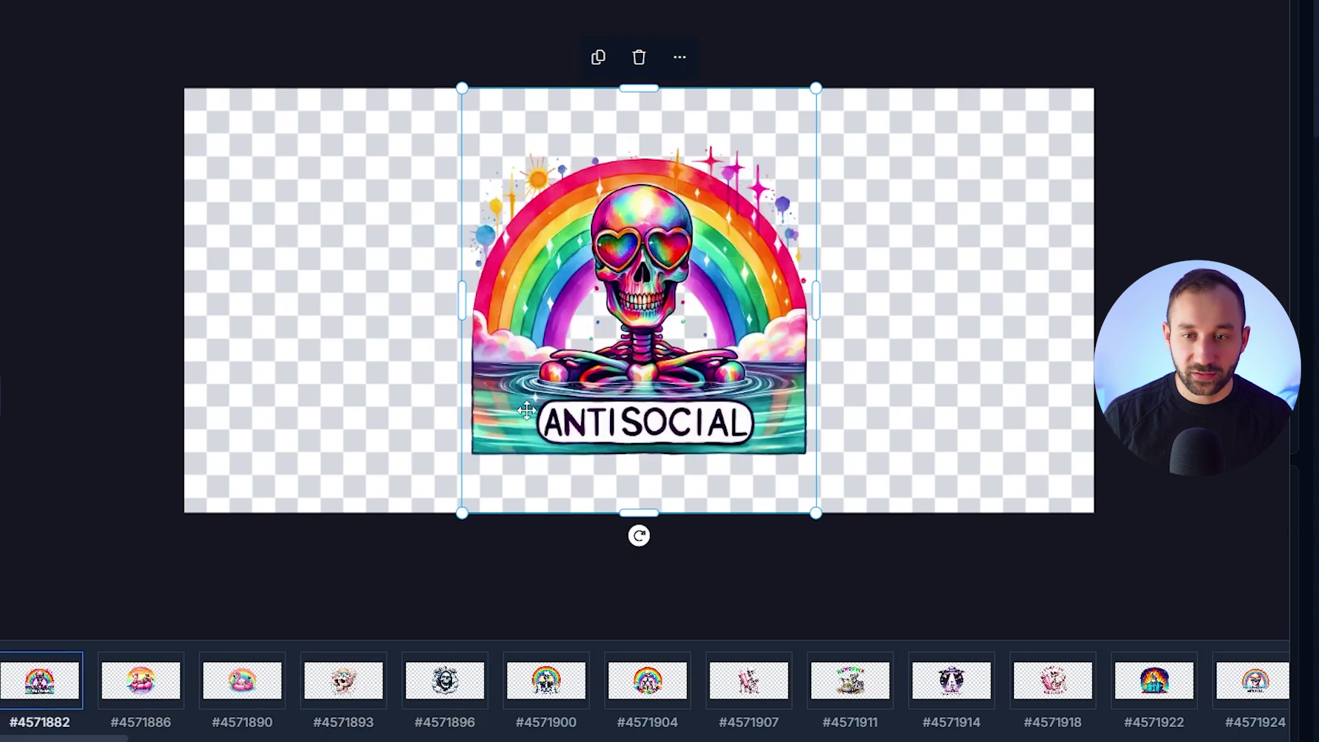
Drag the ANTISOCIAL design to the canvas's left half and sync that position
{"action": "left_click_drag", "start_coordinate": [698, 321], "coordinate": [511, 313]}
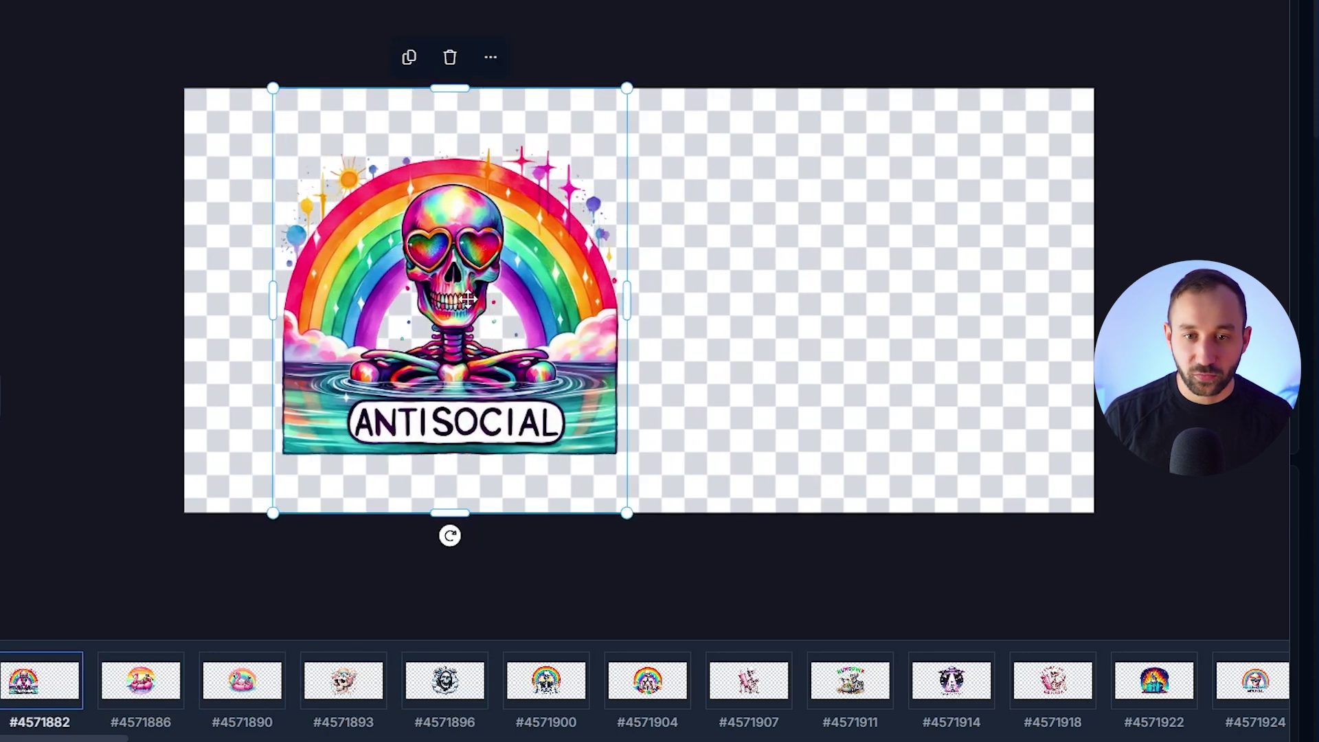
{"action": "right_click", "coordinate": [441, 255]}
{"action": "left_click", "coordinate": [500, 273]}
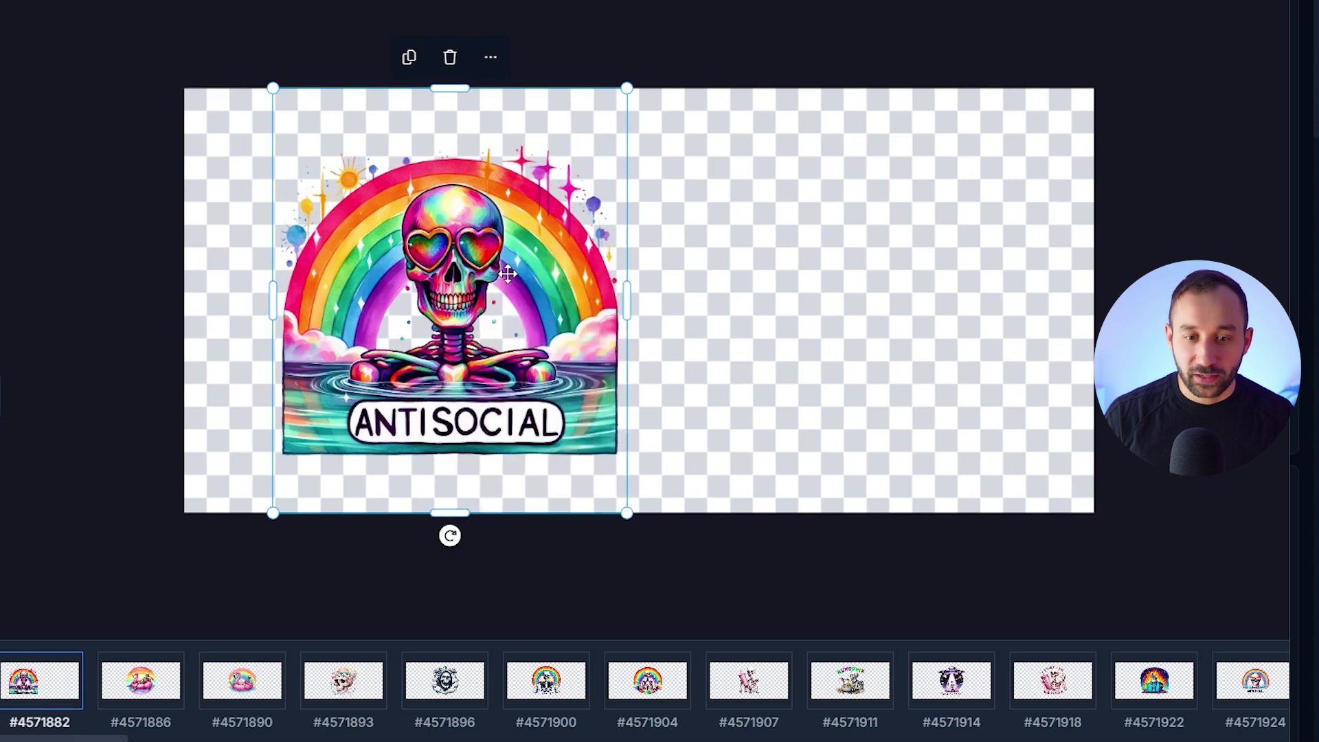
Check that other listings' designs moved left, then return to ANTISOCIAL #4571882
{"action": "left_click", "coordinate": [254, 683]}
{"action": "left_click", "coordinate": [354, 682]}
{"action": "left_click", "coordinate": [462, 689]}
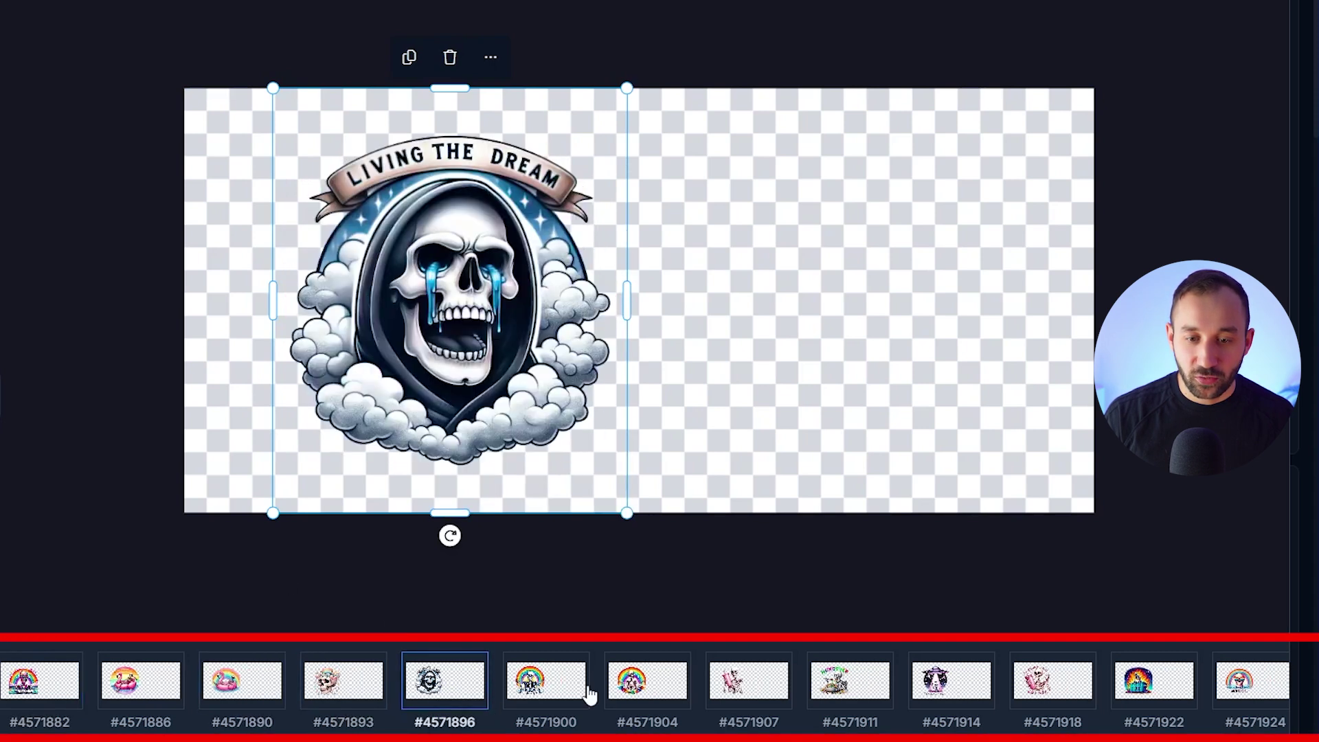
{"action": "left_click", "coordinate": [589, 694]}
{"action": "left_click", "coordinate": [653, 692]}
{"action": "left_click", "coordinate": [755, 694]}
{"action": "left_click", "coordinate": [852, 694]}
{"action": "left_click", "coordinate": [977, 701]}
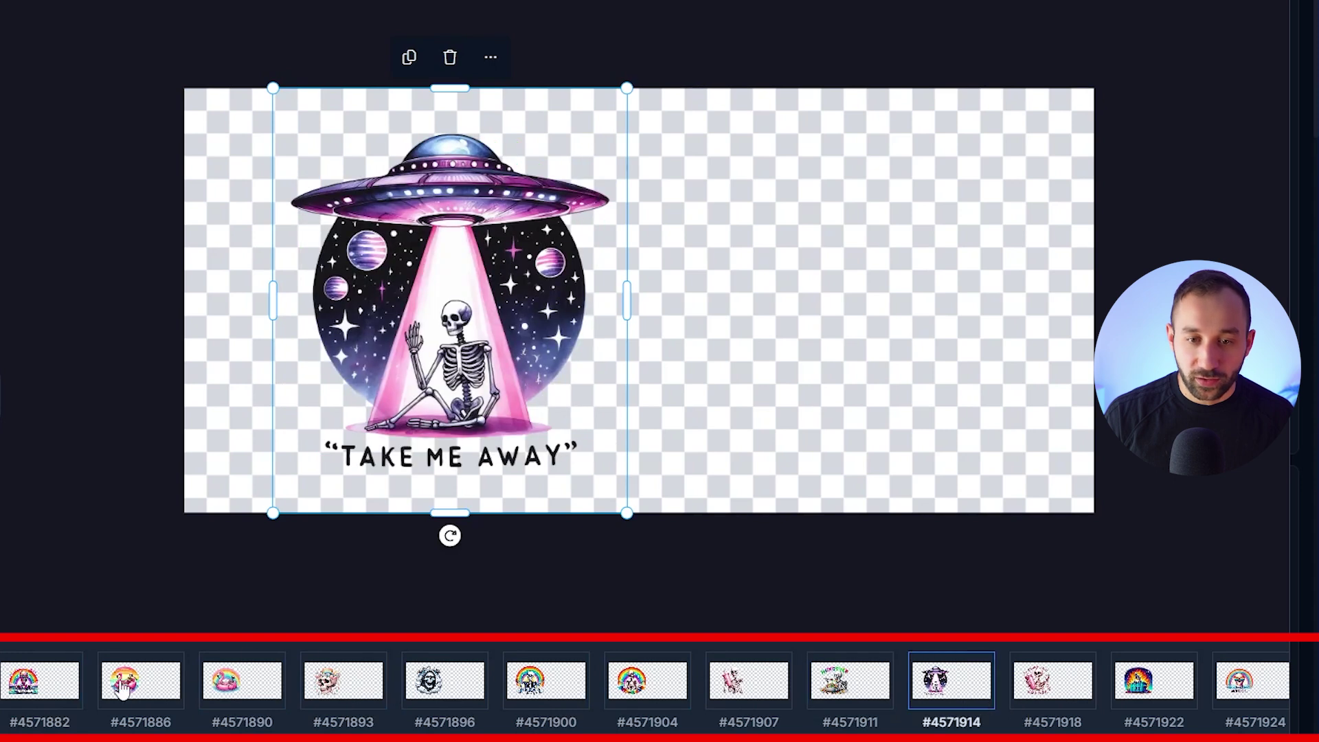
{"action": "left_click", "coordinate": [40, 704]}
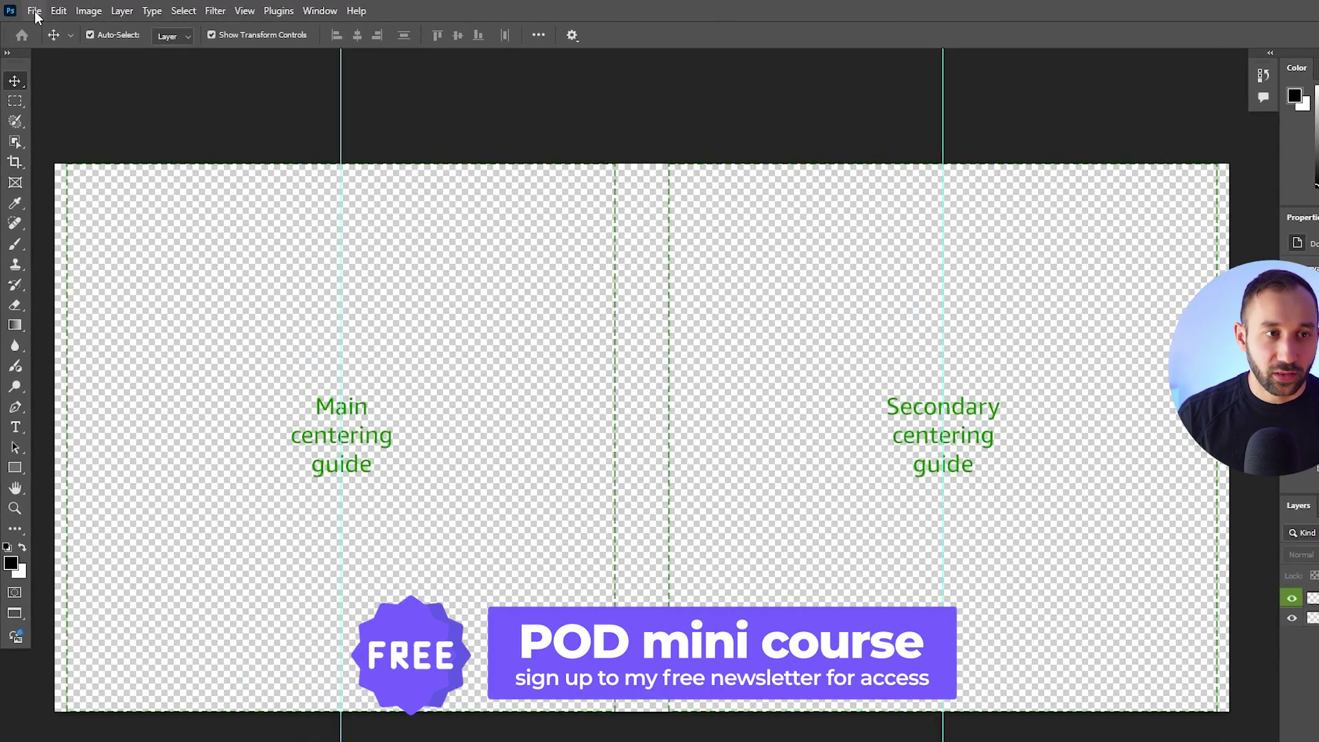
Export the tumbler wrap template with Save for Web, changing the format from JPEG to PNG-24
{"action": "left_click", "coordinate": [31, 10]}
{"action": "mouse_move", "coordinate": [148, 351]}
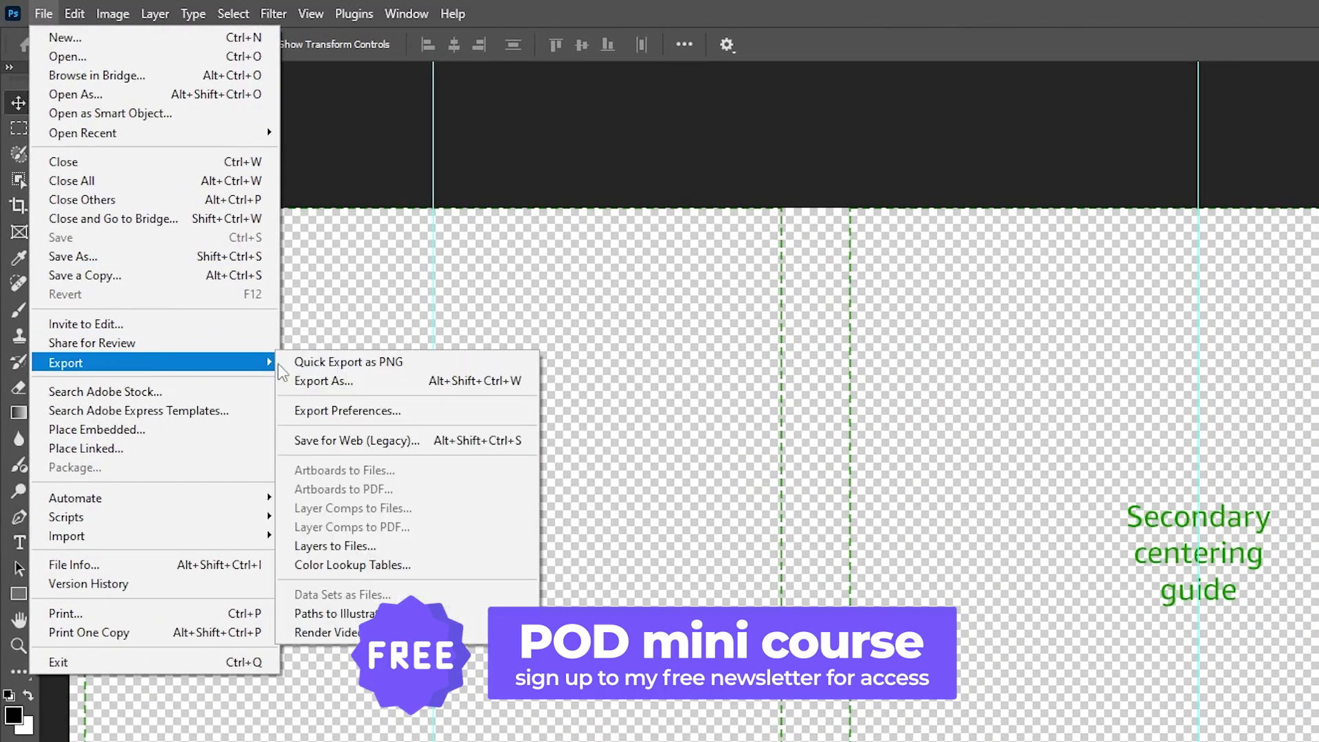
{"action": "left_click", "coordinate": [393, 447]}
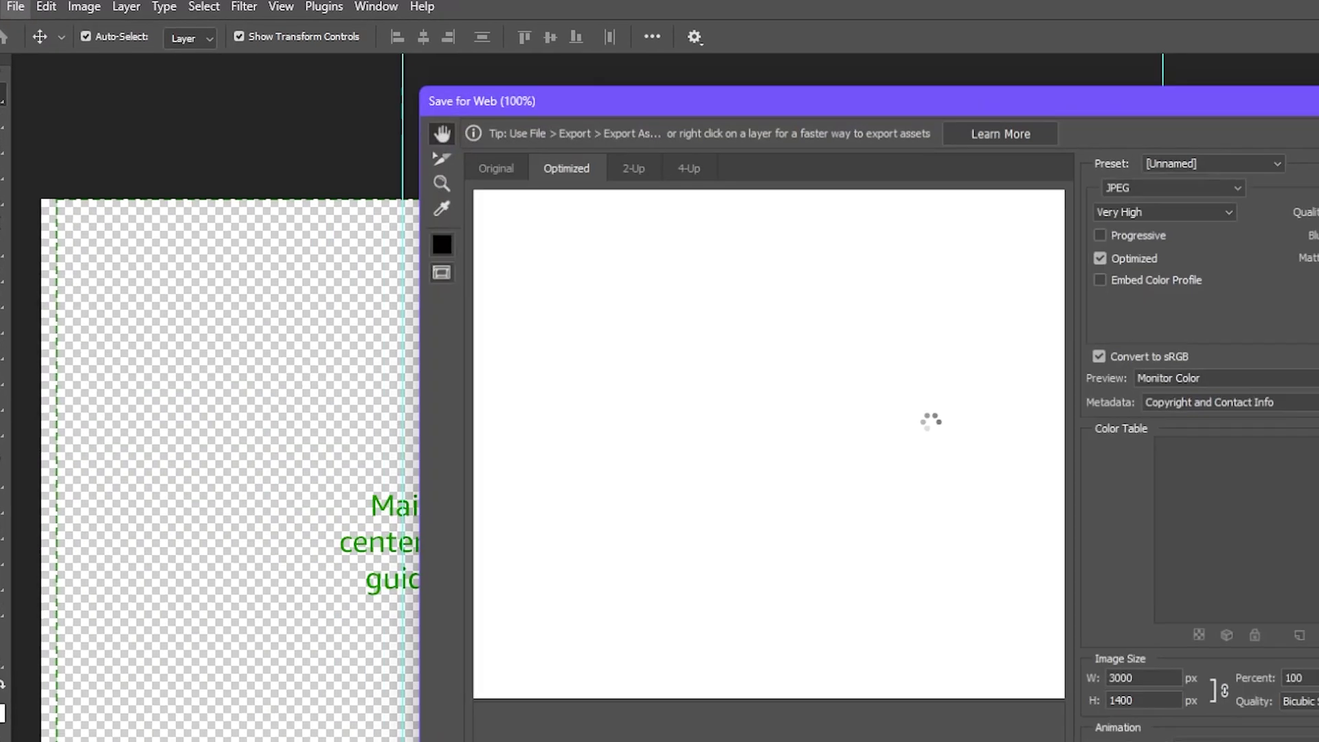
{"action": "left_click", "coordinate": [904, 115]}
{"action": "left_click", "coordinate": [880, 177]}
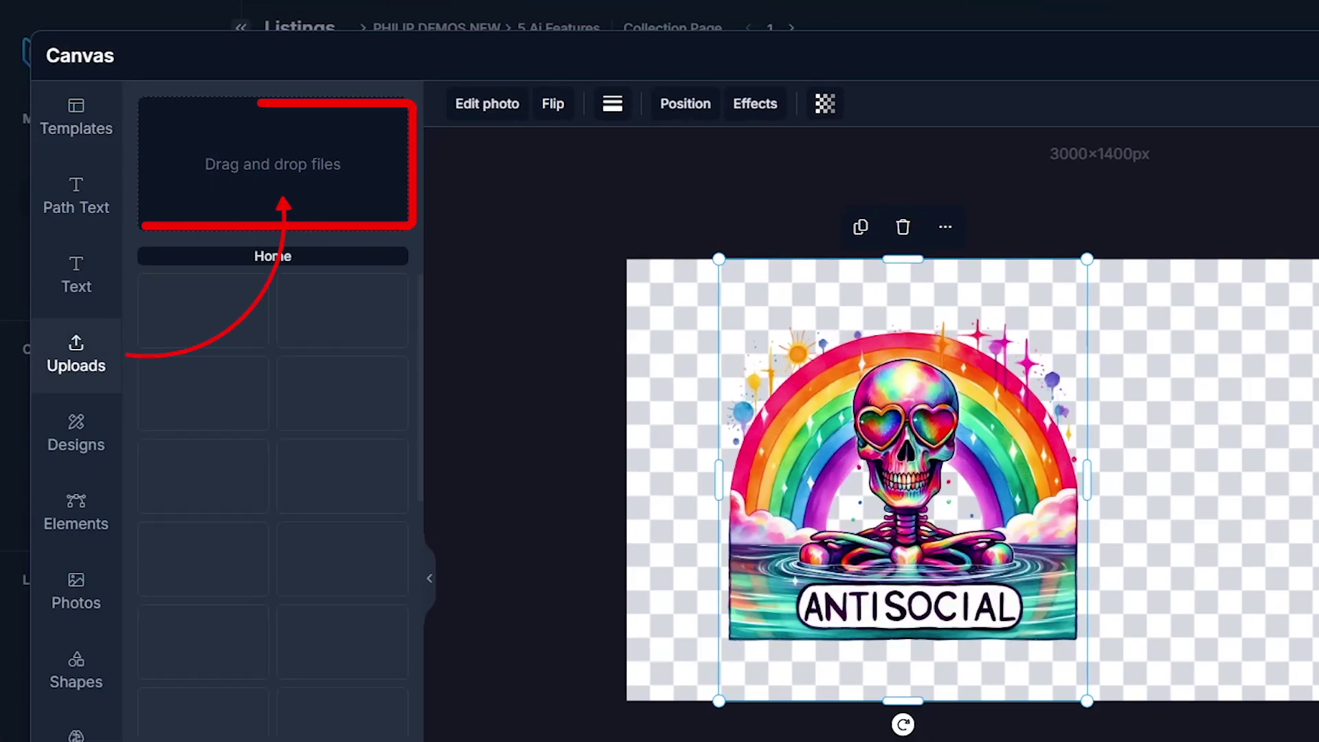
Upload the guide template PNG, fit it to the artboard and send it to the back
{"action": "left_click_drag", "start_coordinate": [0, 165], "coordinate": [265, 167]}
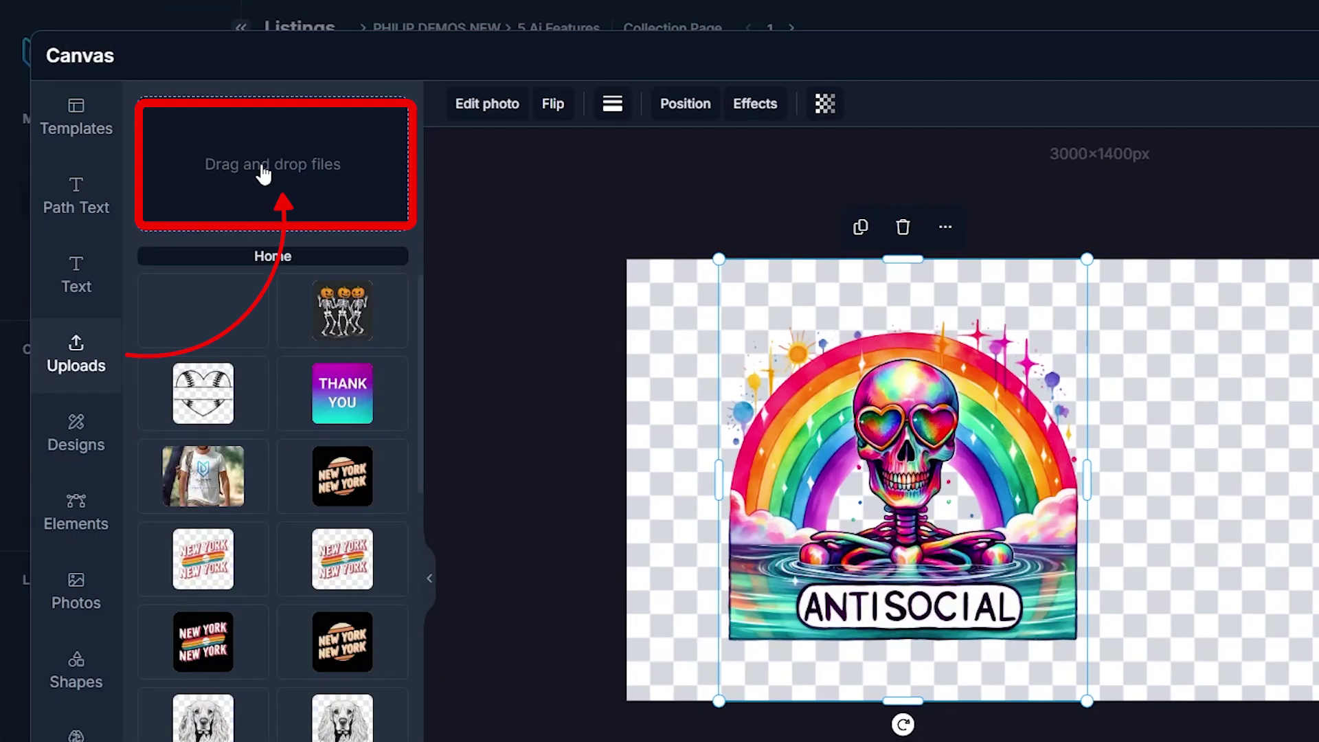
{"action": "left_click", "coordinate": [214, 333]}
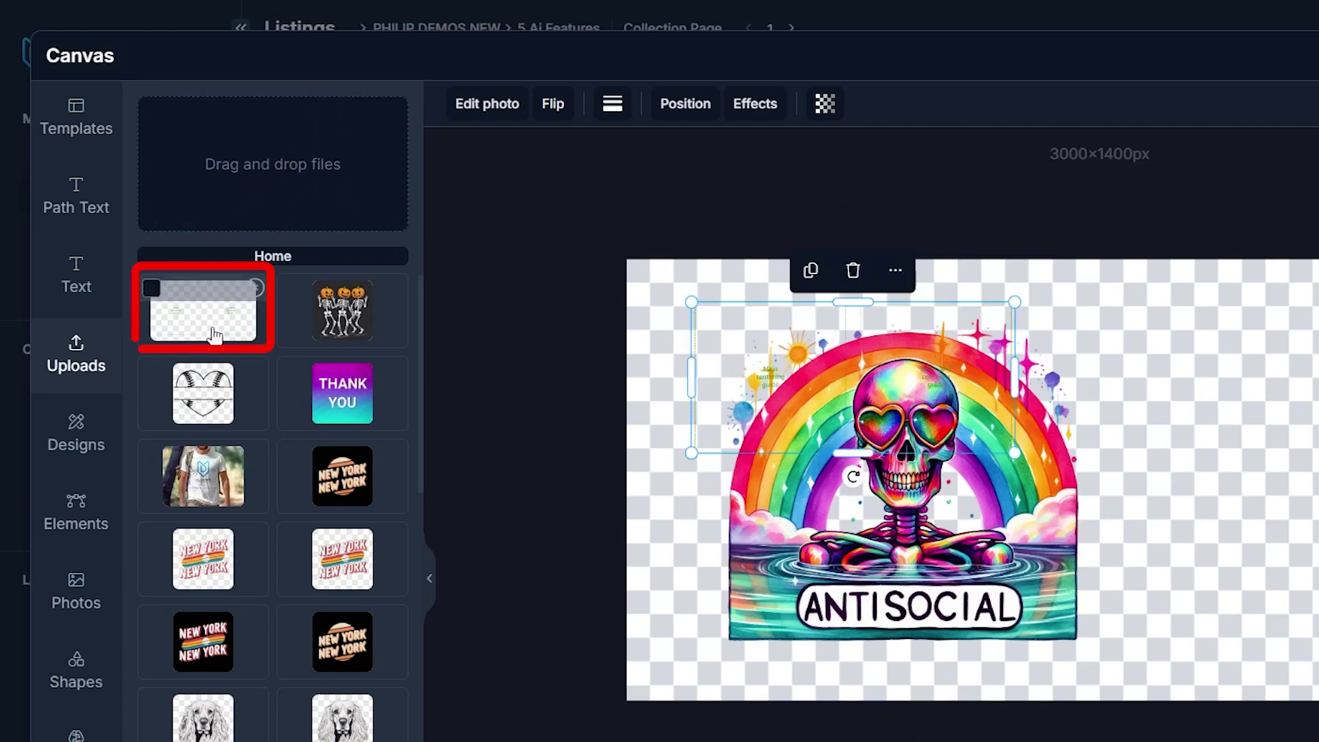
{"action": "left_click", "coordinate": [680, 107]}
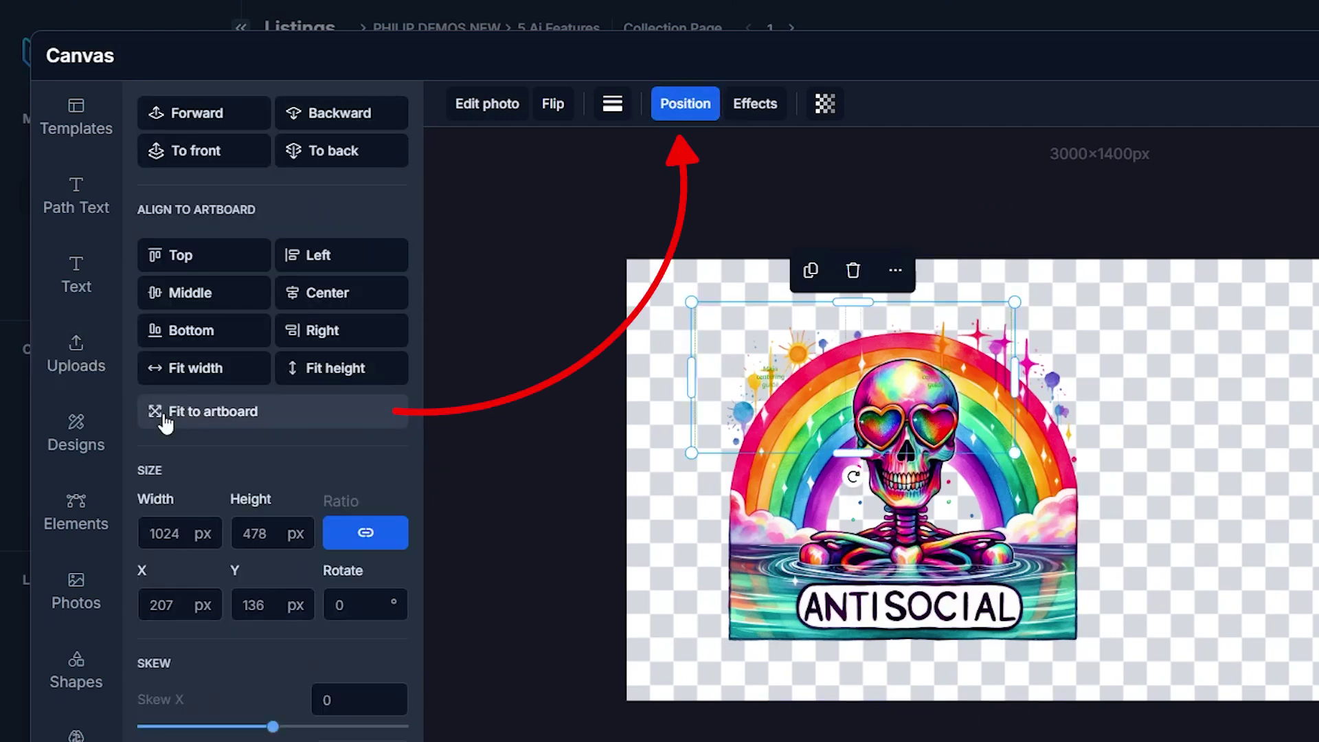
{"action": "left_click", "coordinate": [242, 415]}
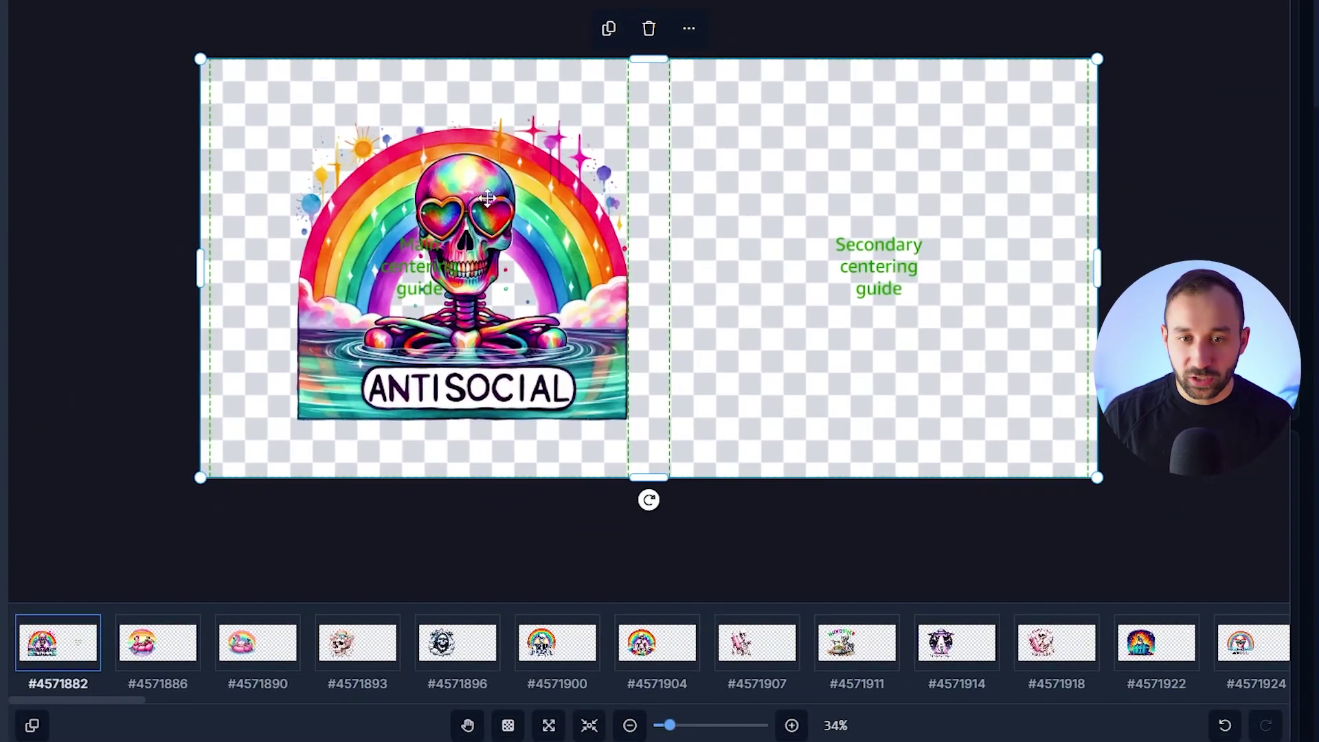
{"action": "right_click", "coordinate": [692, 98]}
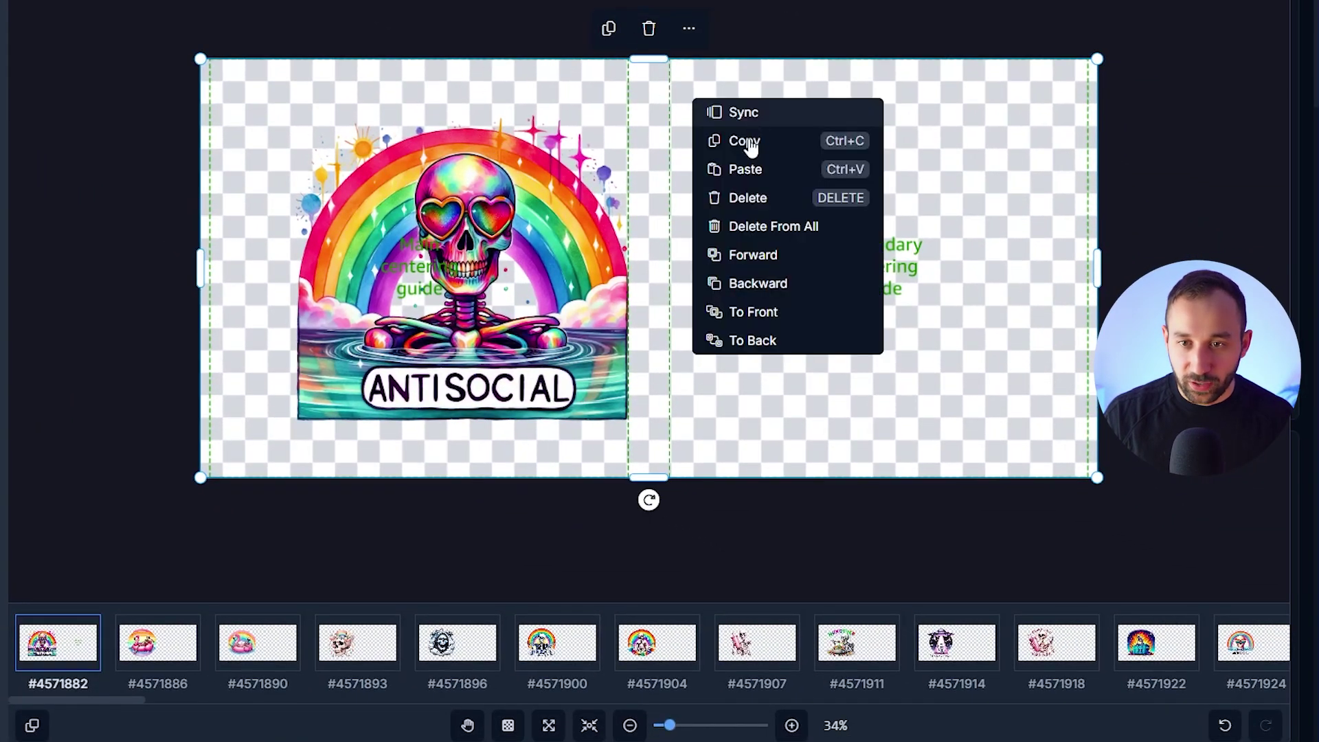
{"action": "left_click", "coordinate": [772, 341]}
Move the ANTISOCIAL artwork left onto the main centering guide and reselect it
{"action": "left_click_drag", "start_coordinate": [532, 131], "coordinate": [488, 131]}
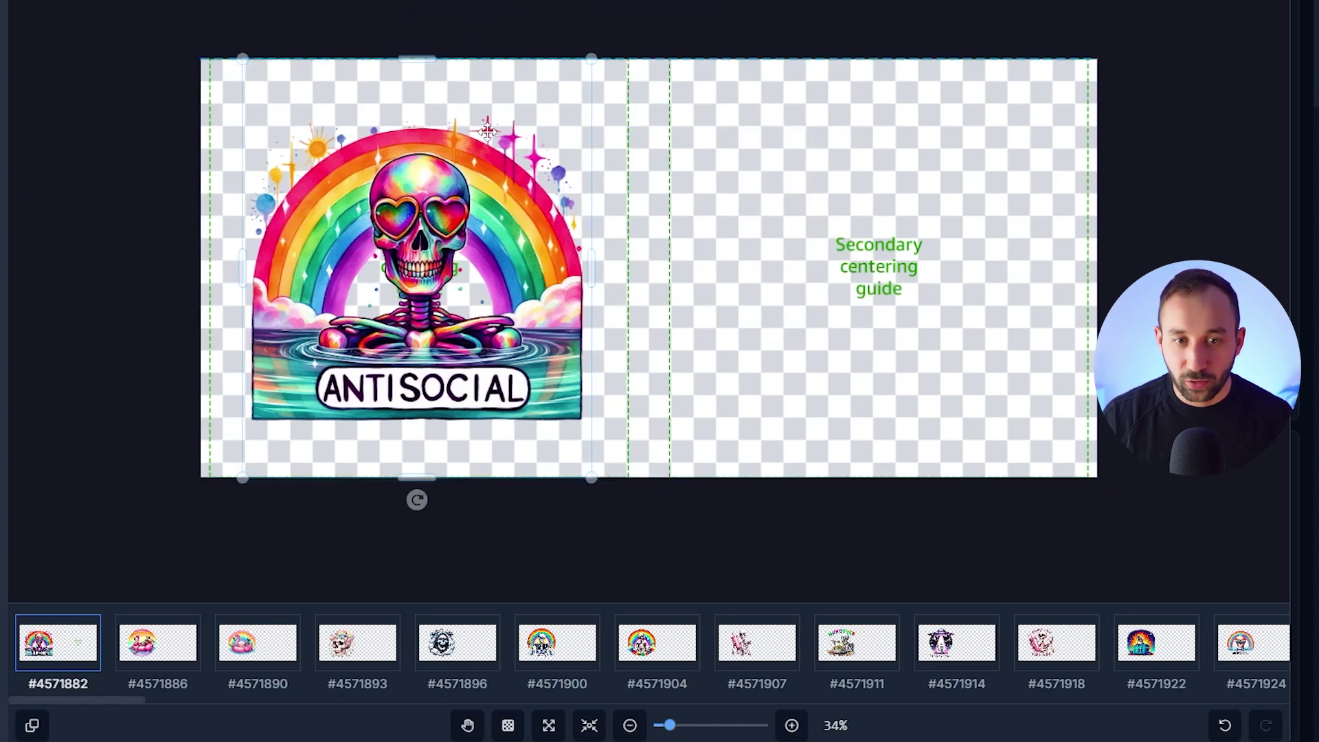
{"action": "left_click", "coordinate": [211, 67]}
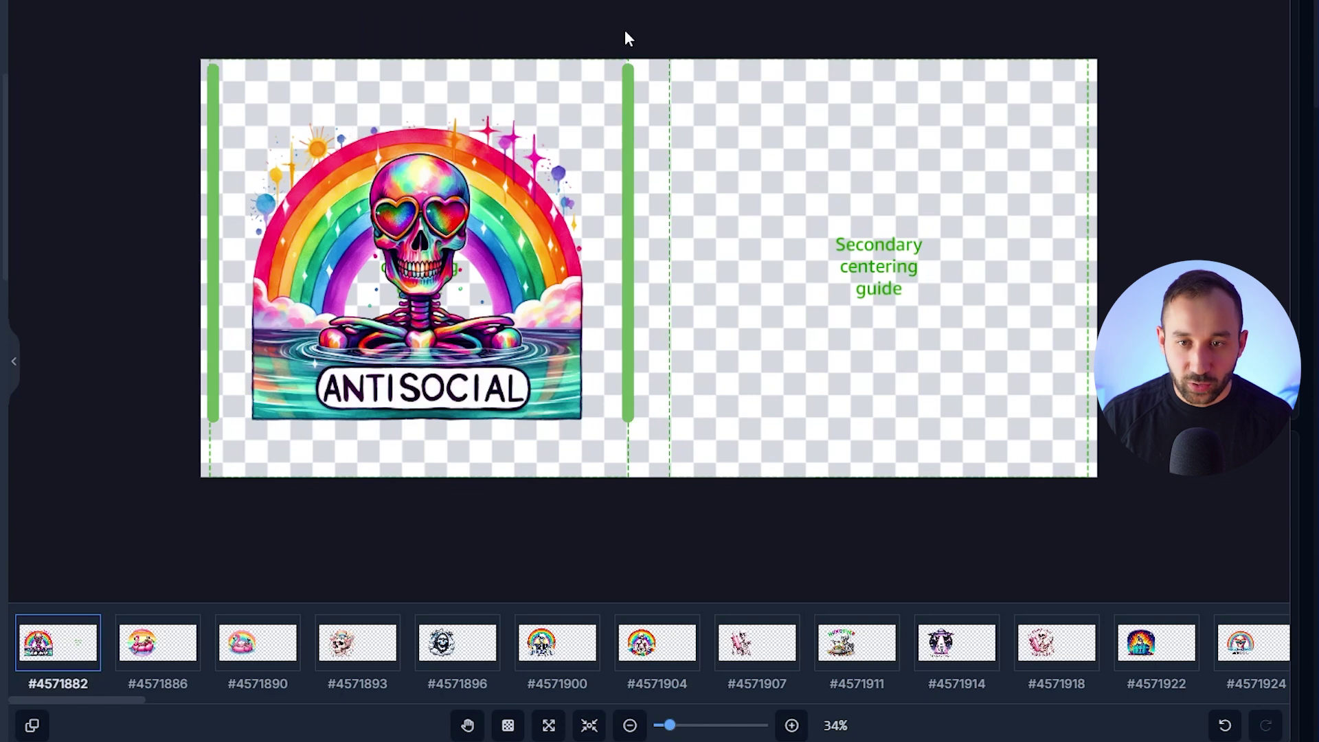
{"action": "left_click", "coordinate": [433, 228]}
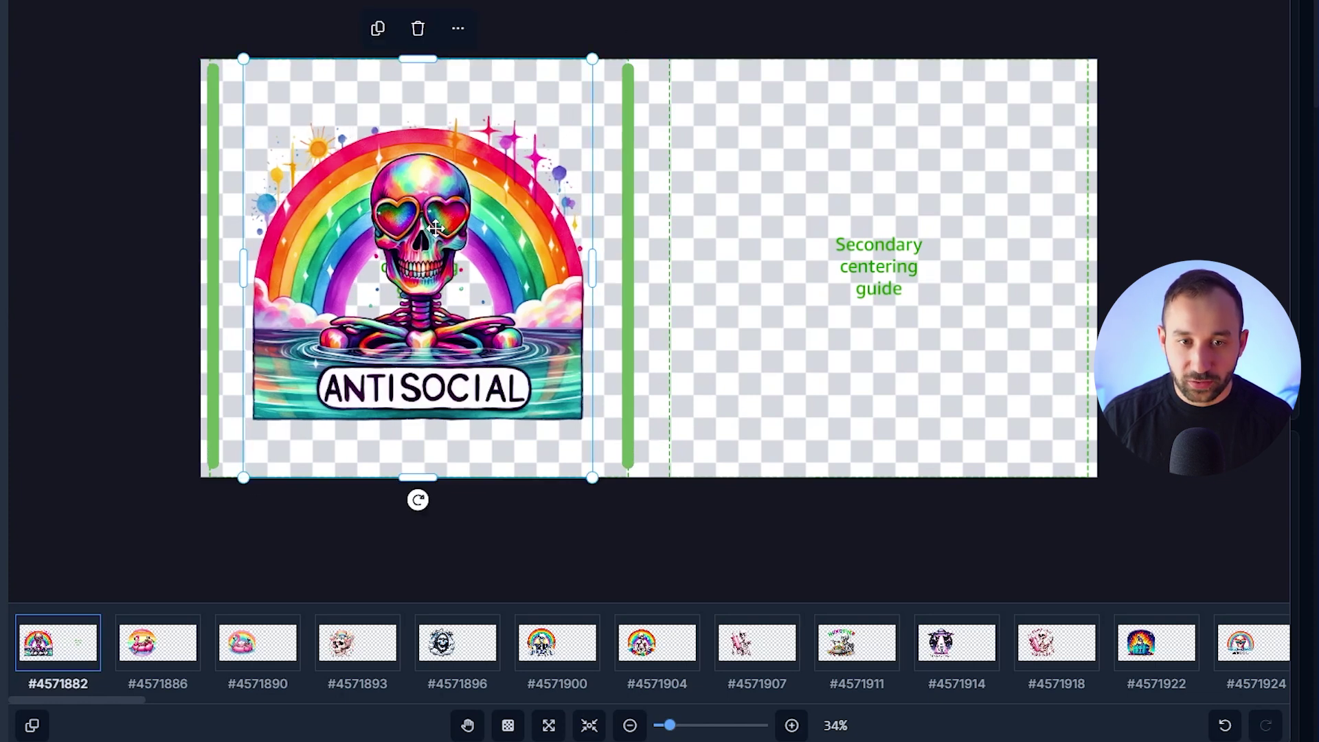
Duplicate the ANTISOCIAL artwork, place the copy on the right print area, and compare both copies
{"action": "left_click", "coordinate": [378, 30]}
{"action": "left_click_drag", "start_coordinate": [401, 255], "coordinate": [846, 256]}
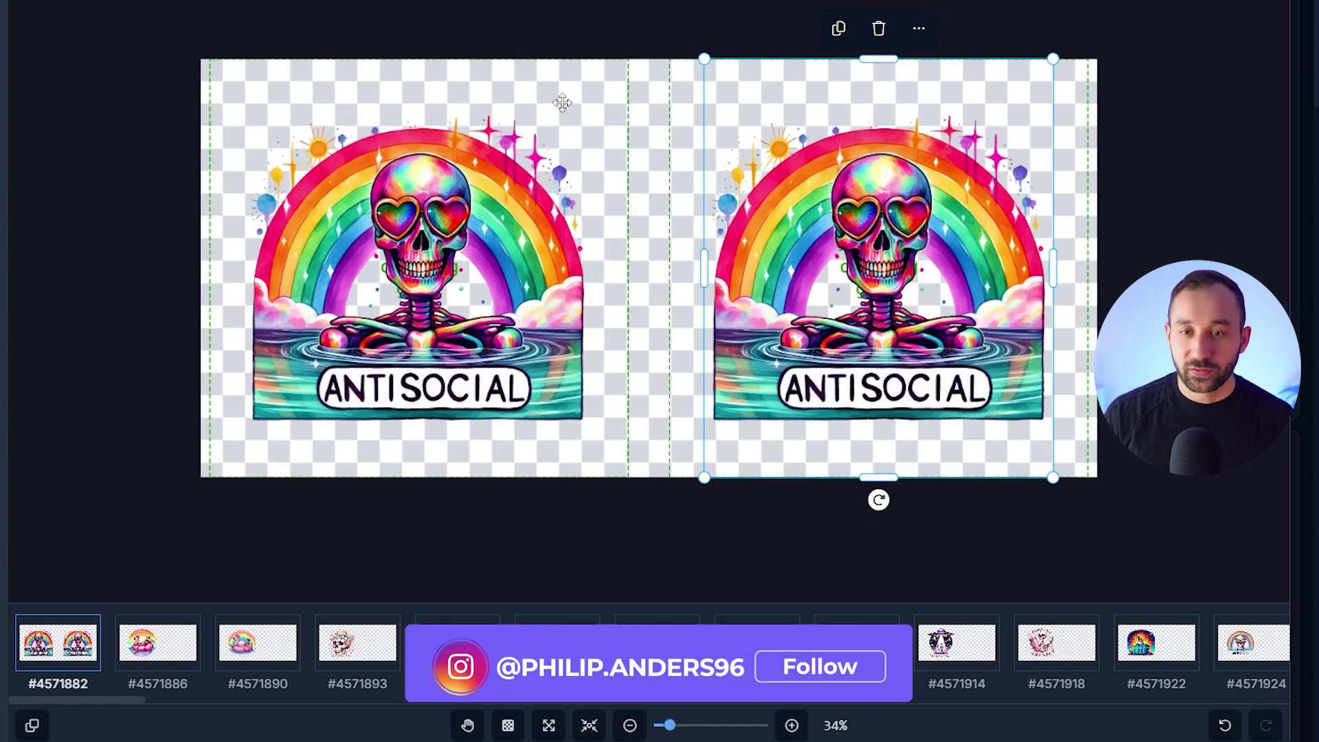
{"action": "left_click", "coordinate": [476, 150]}
{"action": "left_click", "coordinate": [957, 182]}
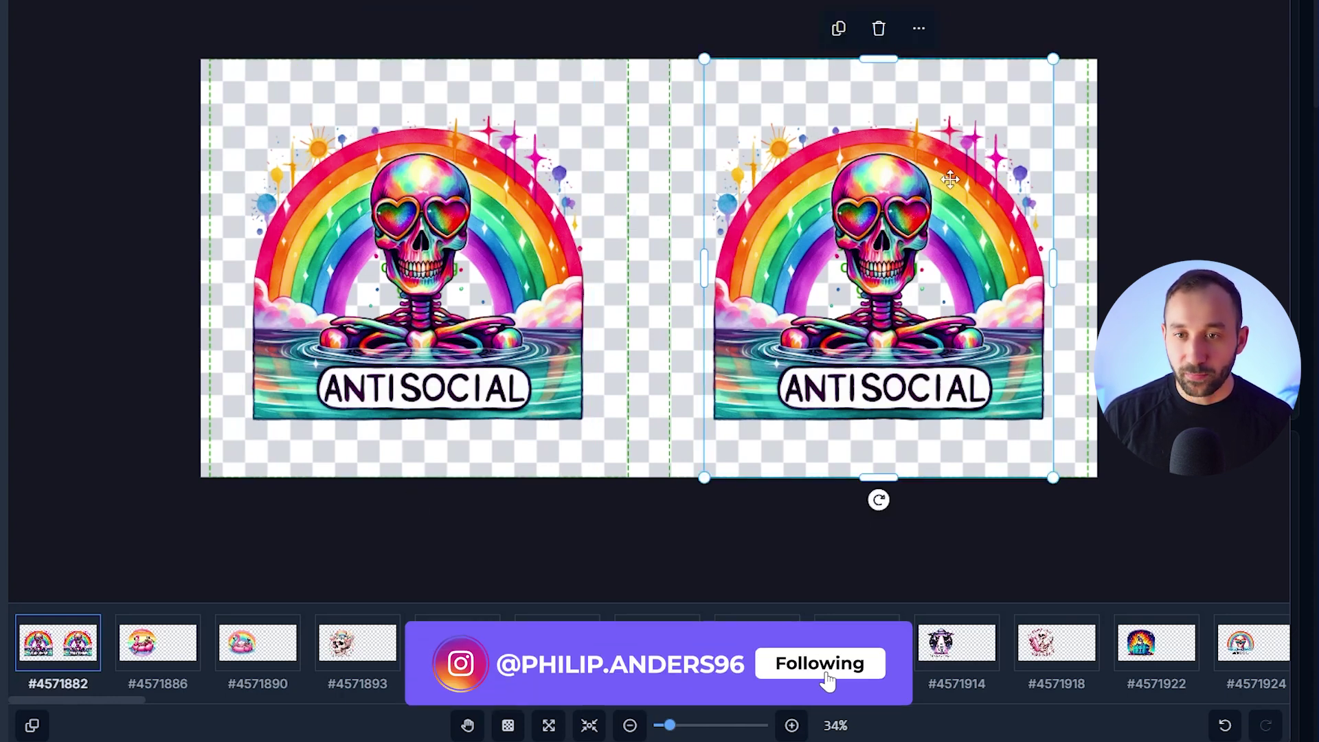
{"action": "left_click", "coordinate": [450, 142]}
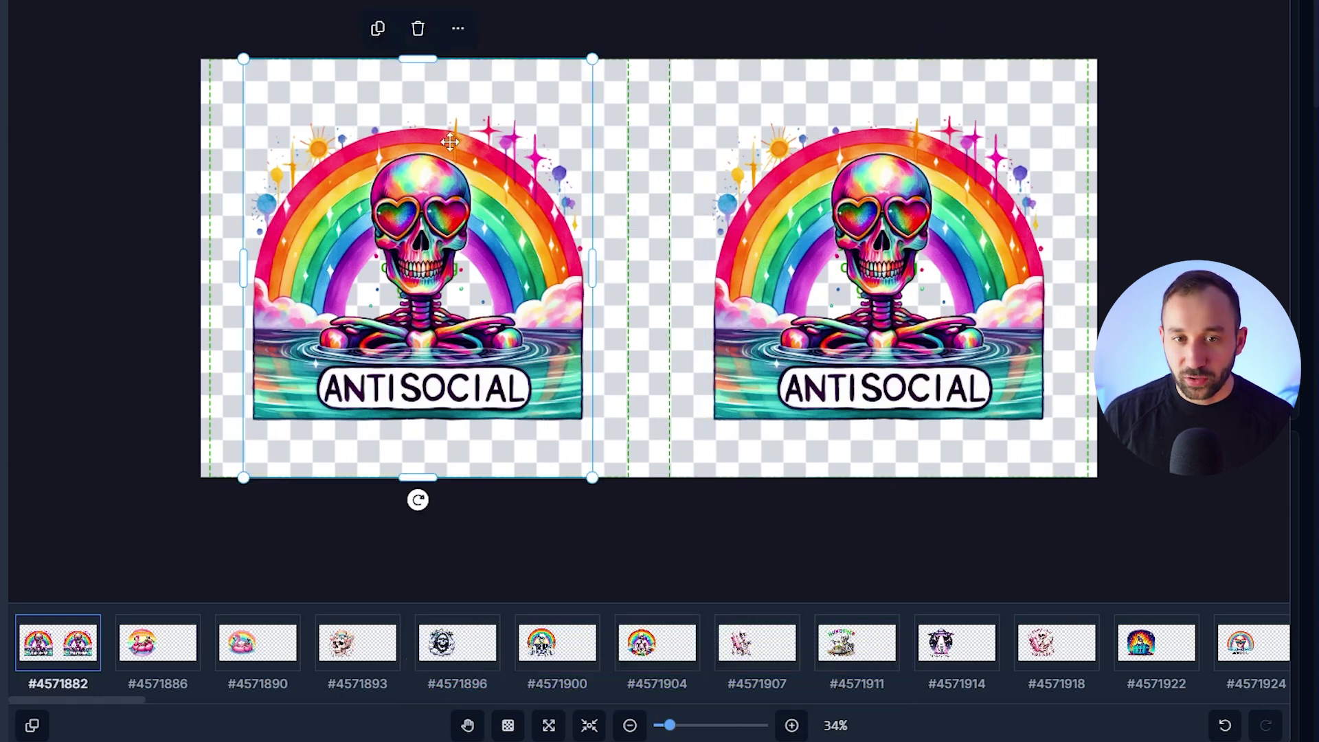
{"action": "left_click", "coordinate": [871, 148]}
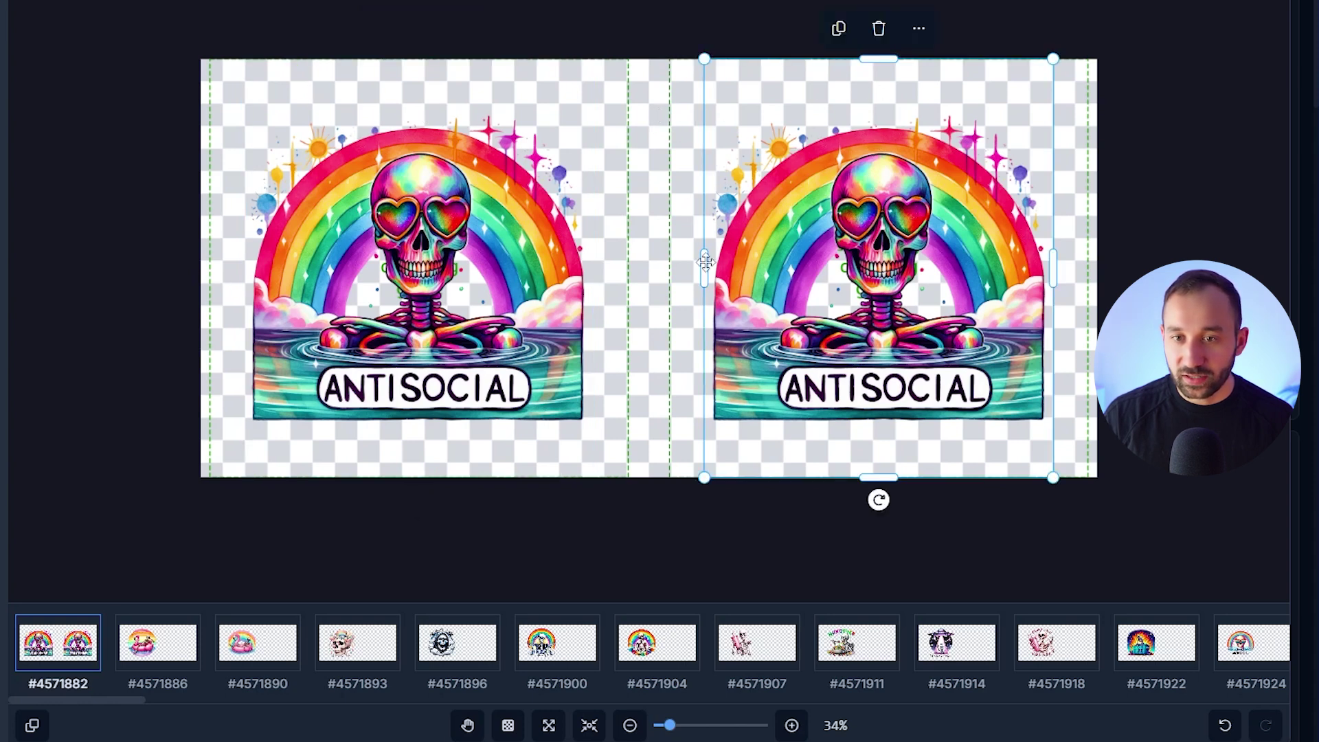
{"action": "left_click", "coordinate": [434, 168]}
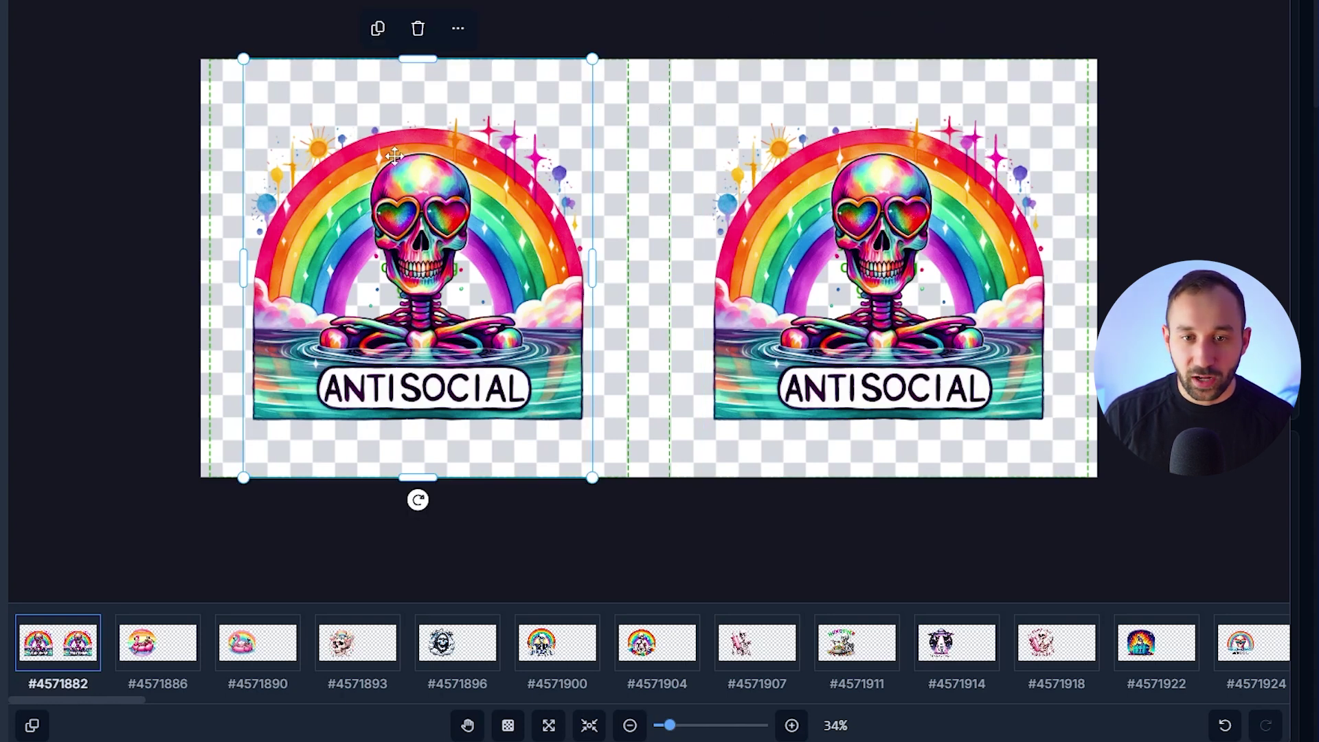
Sync both the left and right ANTISOCIAL artwork copies across all listings
{"action": "right_click", "coordinate": [394, 157]}
{"action": "left_click", "coordinate": [456, 172]}
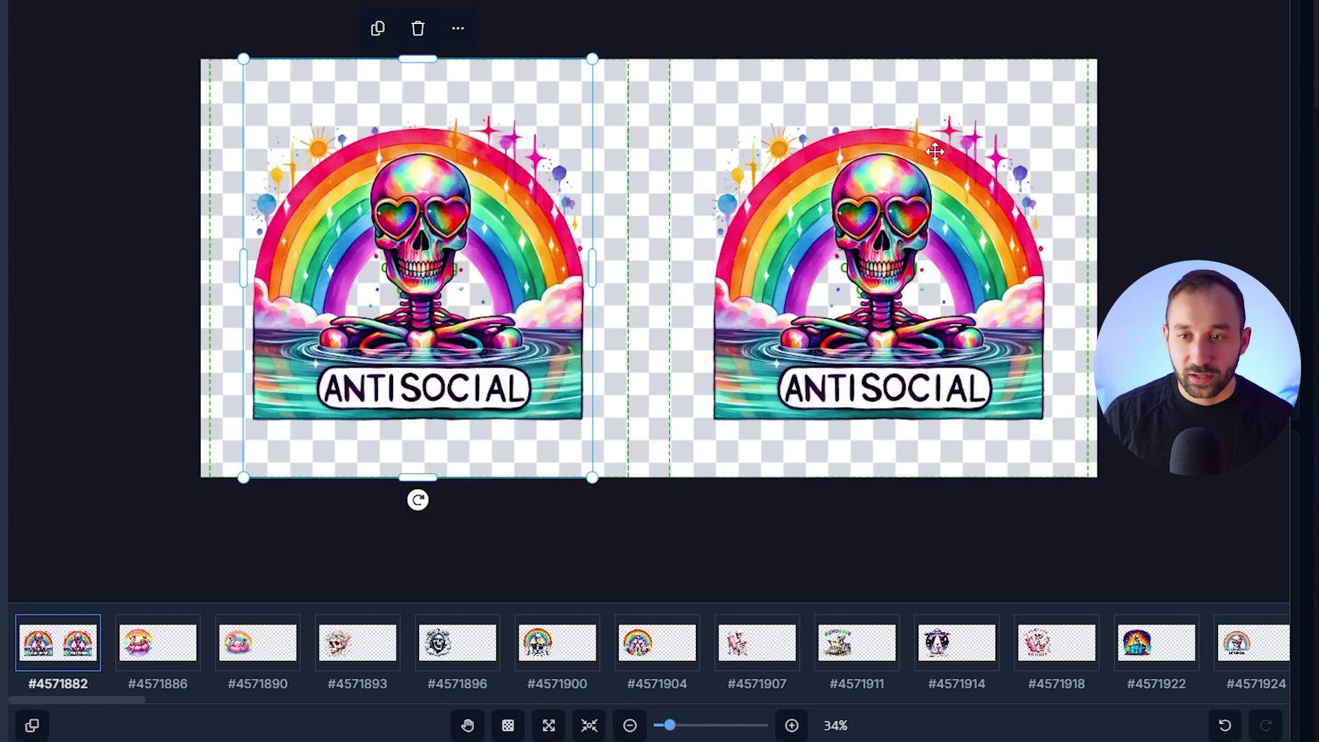
{"action": "left_click", "coordinate": [915, 142]}
{"action": "right_click", "coordinate": [868, 152]}
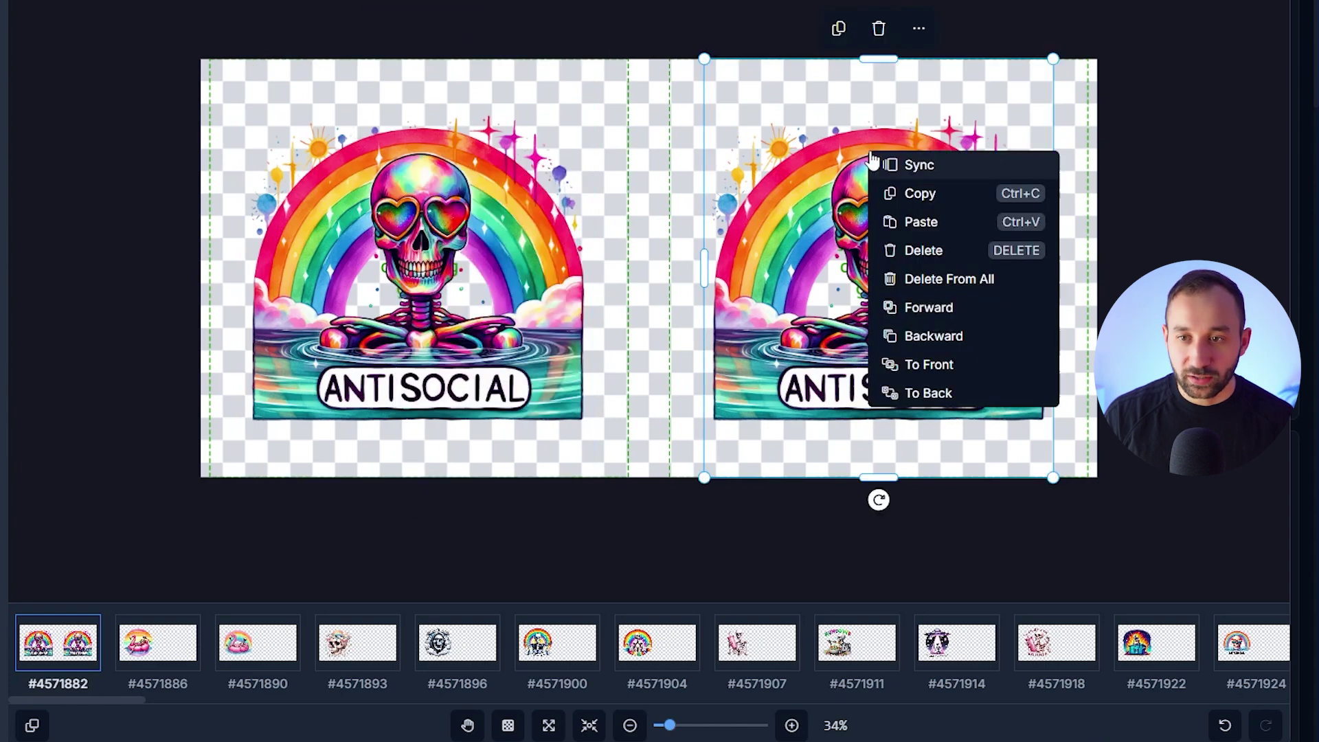
{"action": "left_click", "coordinate": [946, 168]}
Preview listings #4571886 through #4571924, then return to listing #4571882
{"action": "left_click", "coordinate": [168, 640]}
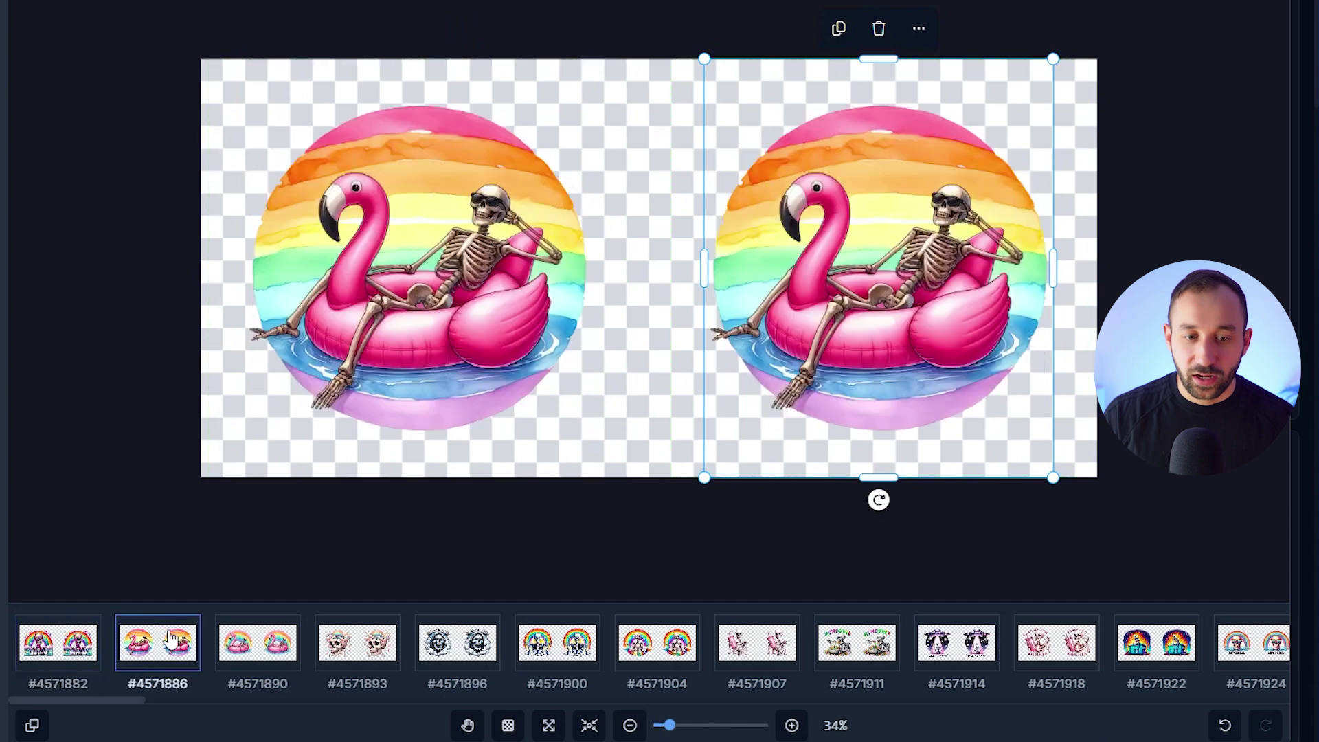
{"action": "left_click", "coordinate": [268, 642]}
{"action": "left_click", "coordinate": [428, 635]}
{"action": "left_click", "coordinate": [546, 645]}
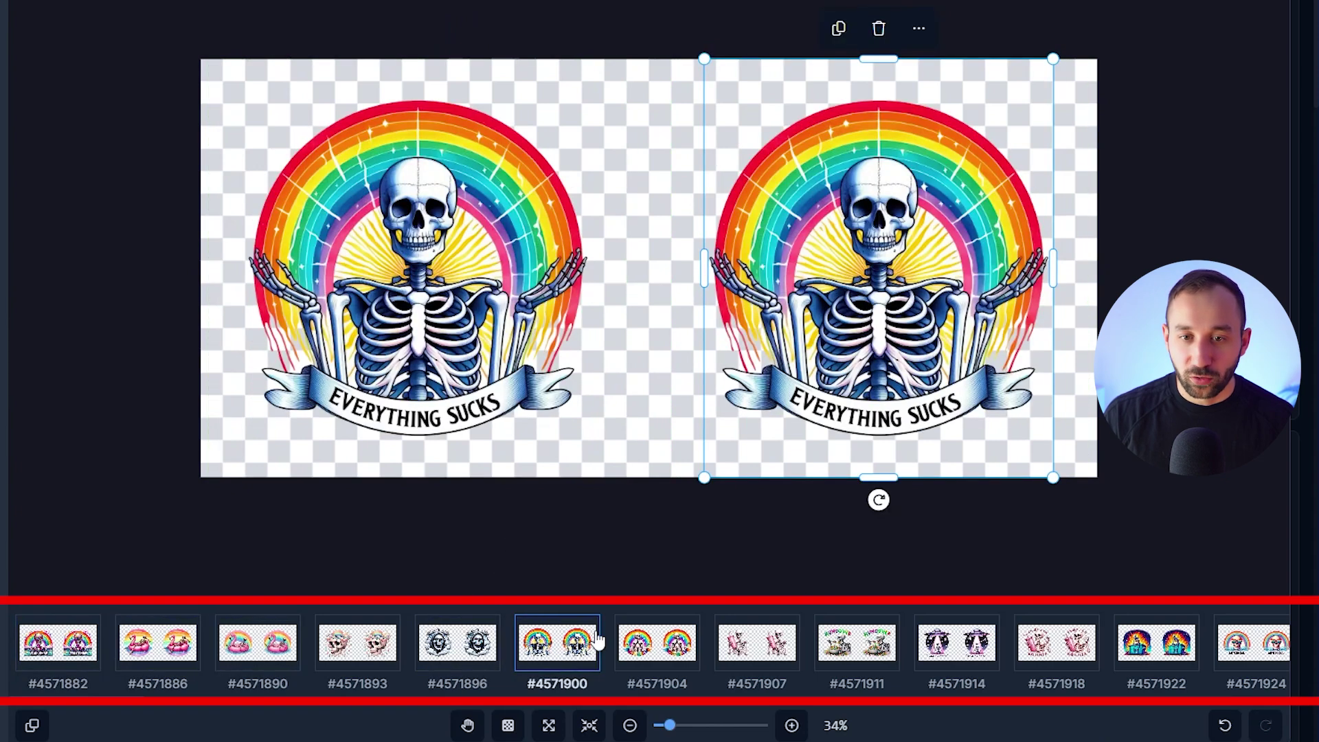
{"action": "left_click", "coordinate": [654, 639]}
{"action": "left_click", "coordinate": [737, 656]}
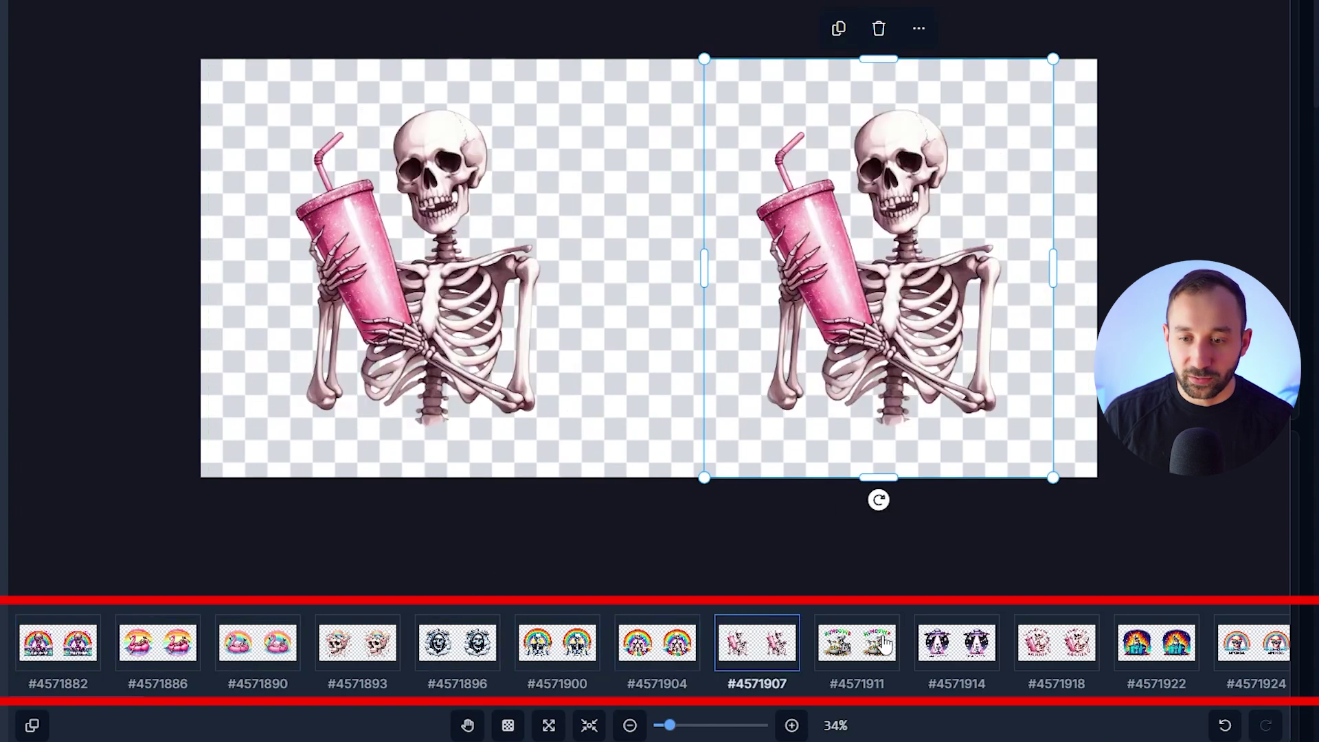
{"action": "left_click", "coordinate": [885, 646]}
{"action": "left_click", "coordinate": [989, 642]}
{"action": "left_click", "coordinate": [1140, 642]}
{"action": "left_click", "coordinate": [1250, 642]}
{"action": "left_click", "coordinate": [58, 642]}
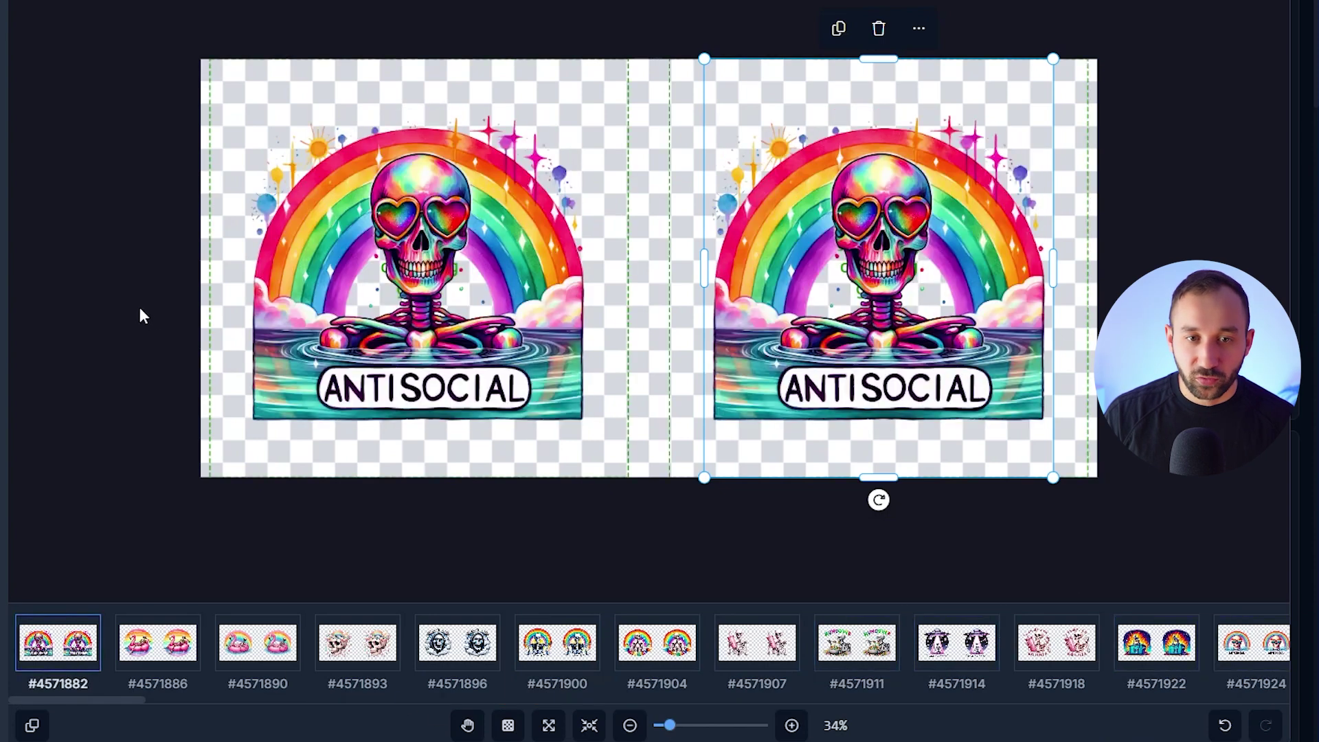
Delete the centering guide template and save the wraps to the Mockup 1 output slot
{"action": "left_click", "coordinate": [215, 91]}
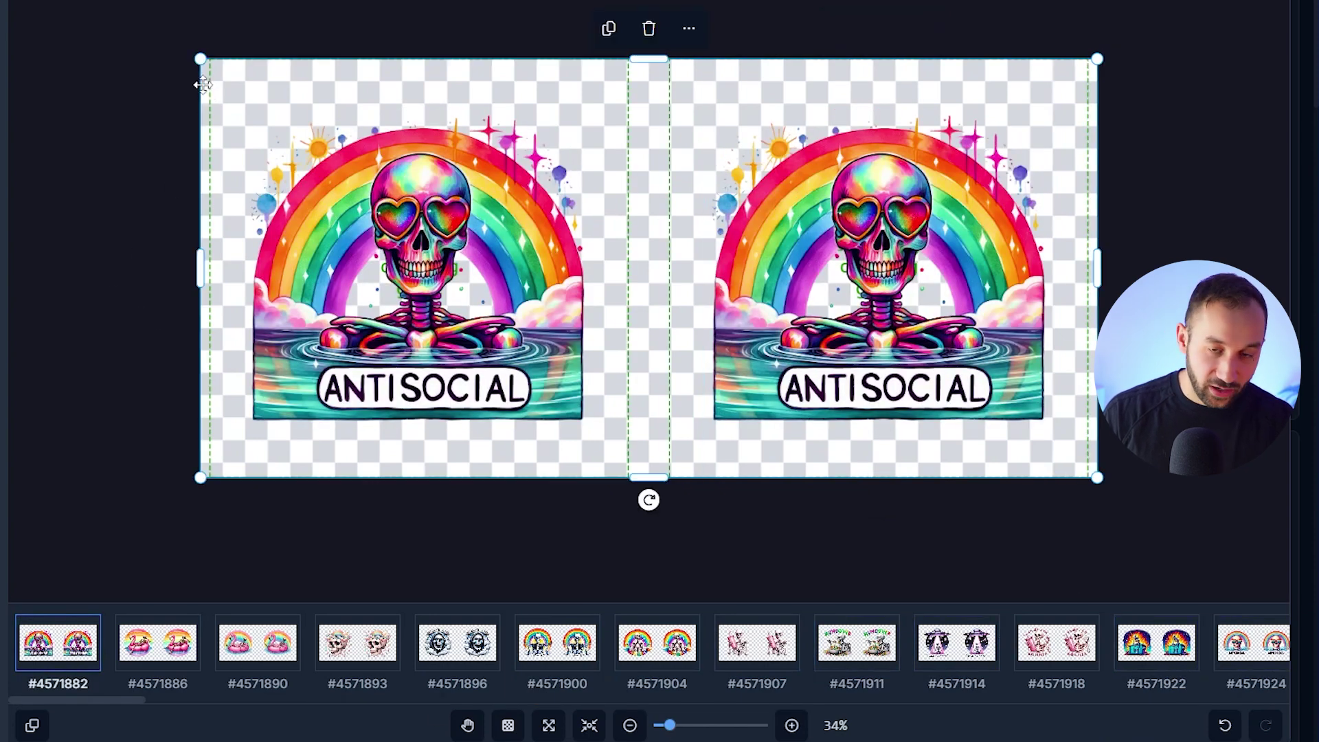
{"action": "left_click", "coordinate": [197, 81]}
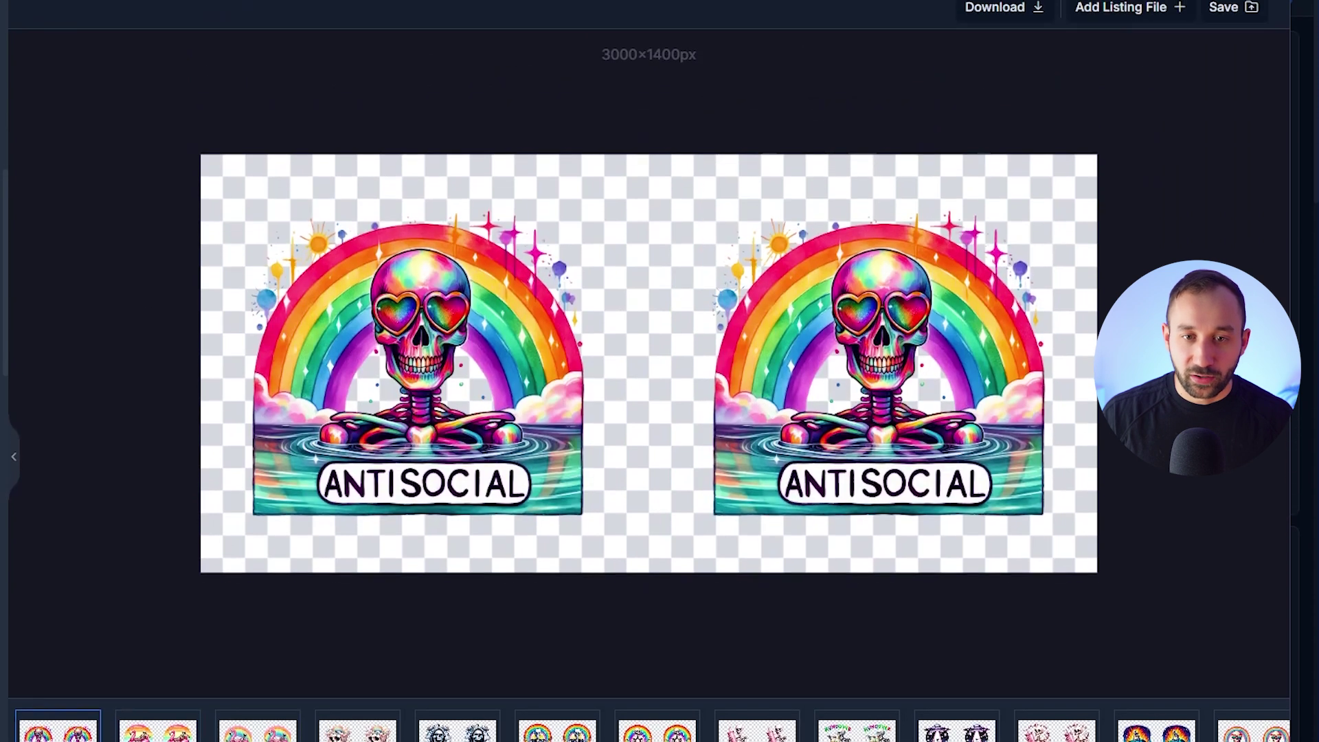
{"action": "left_click", "coordinate": [1243, 14]}
{"action": "left_click", "coordinate": [1184, 89]}
{"action": "left_click", "coordinate": [1061, 175]}
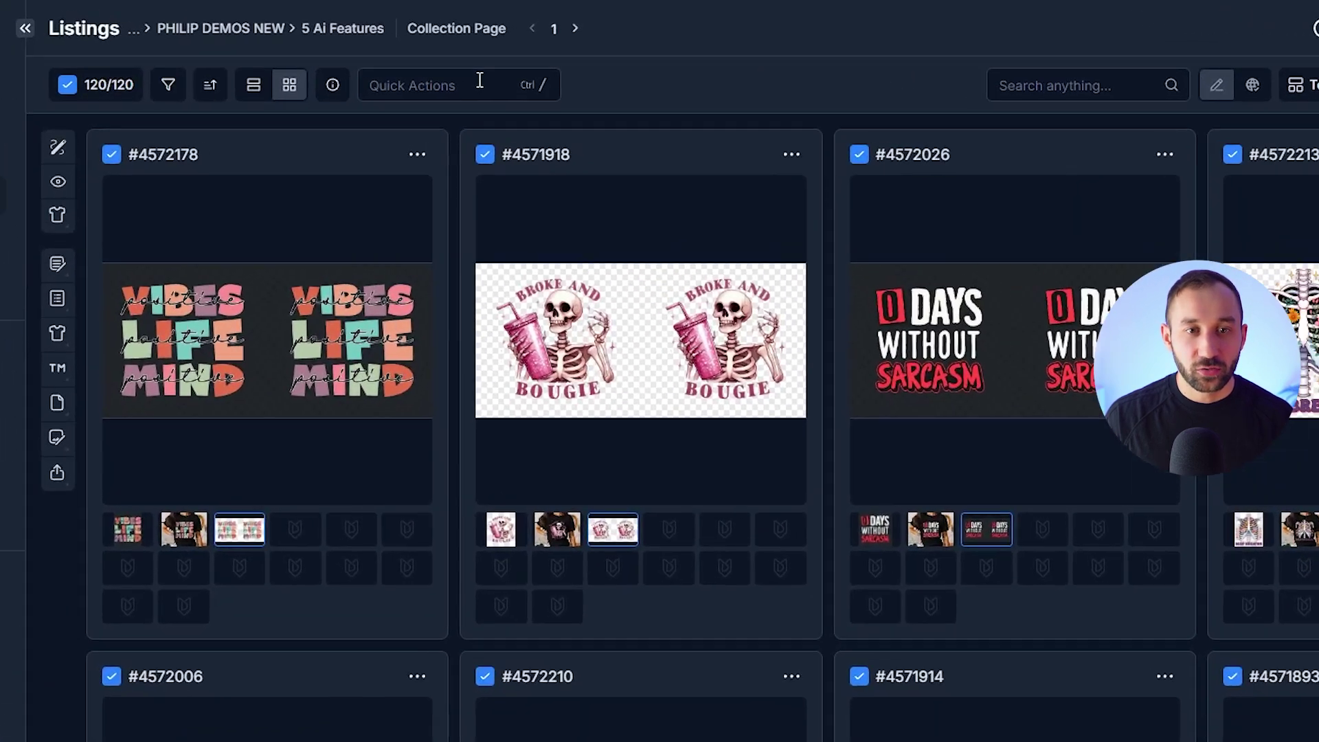
Bulk-download the Mockup 1 files as separate unzipped files, then close the Download dialog
{"action": "left_click", "coordinate": [481, 61]}
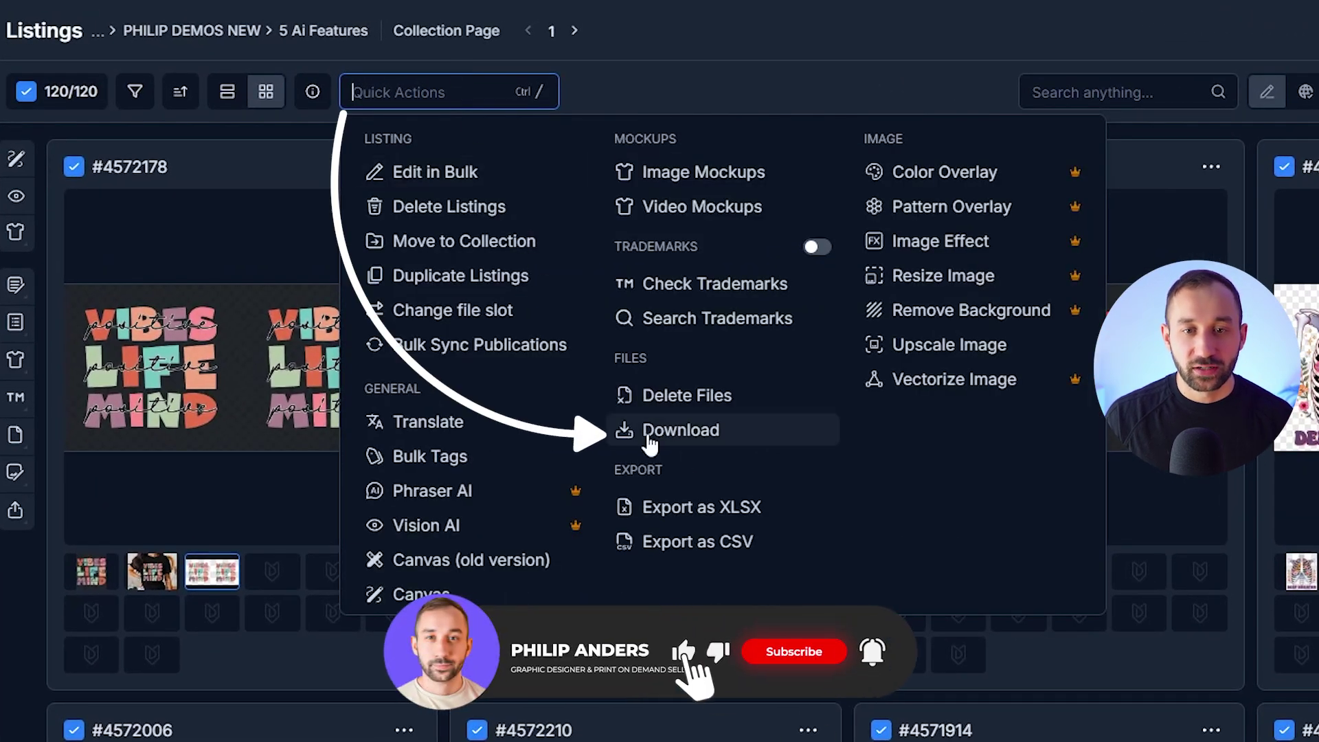
{"action": "left_click", "coordinate": [696, 432]}
{"action": "left_click", "coordinate": [644, 182]}
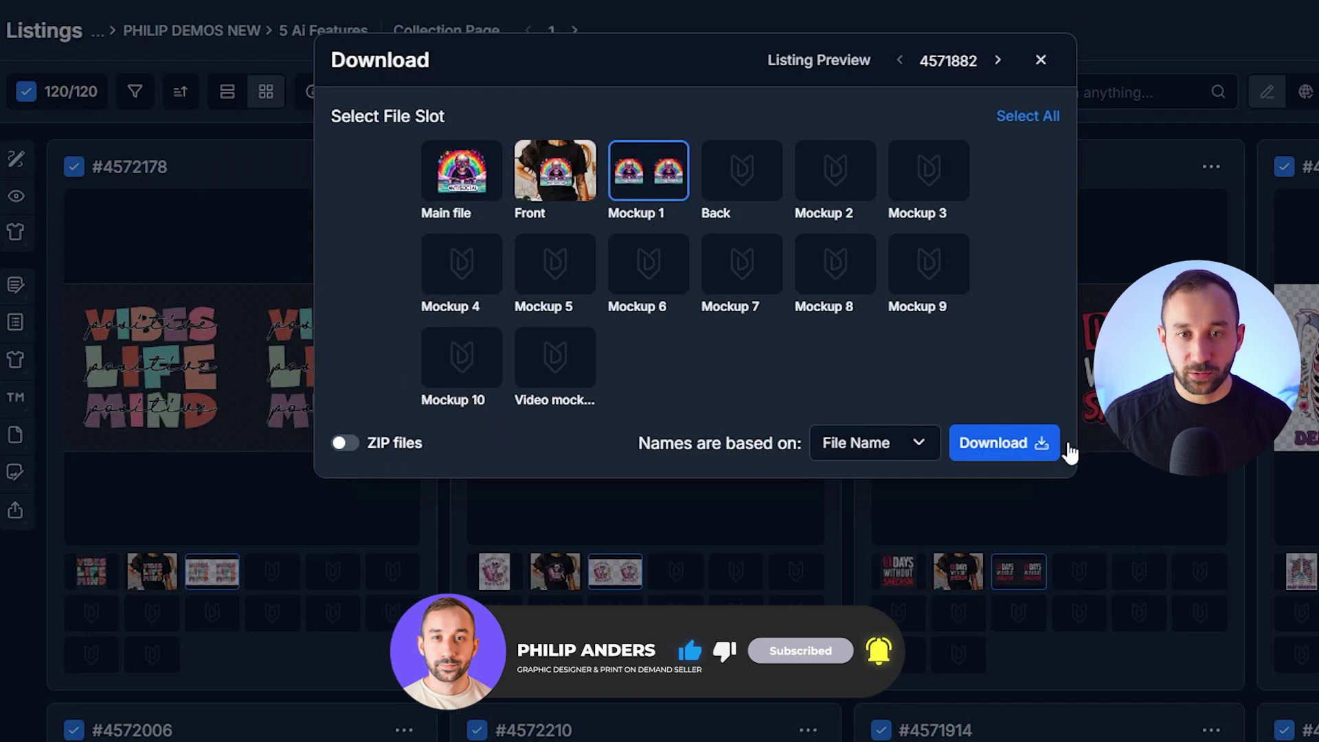
{"action": "mouse_move", "coordinate": [357, 452]}
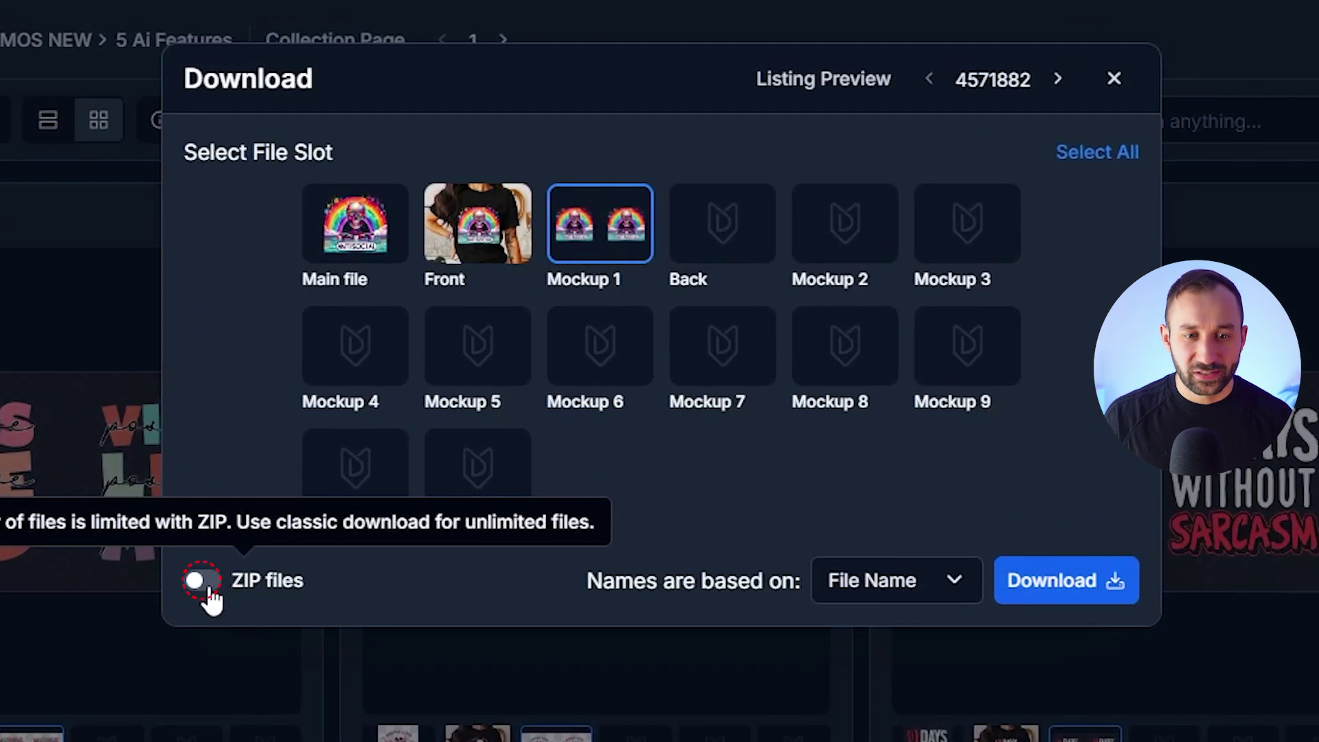
{"action": "left_click", "coordinate": [201, 582]}
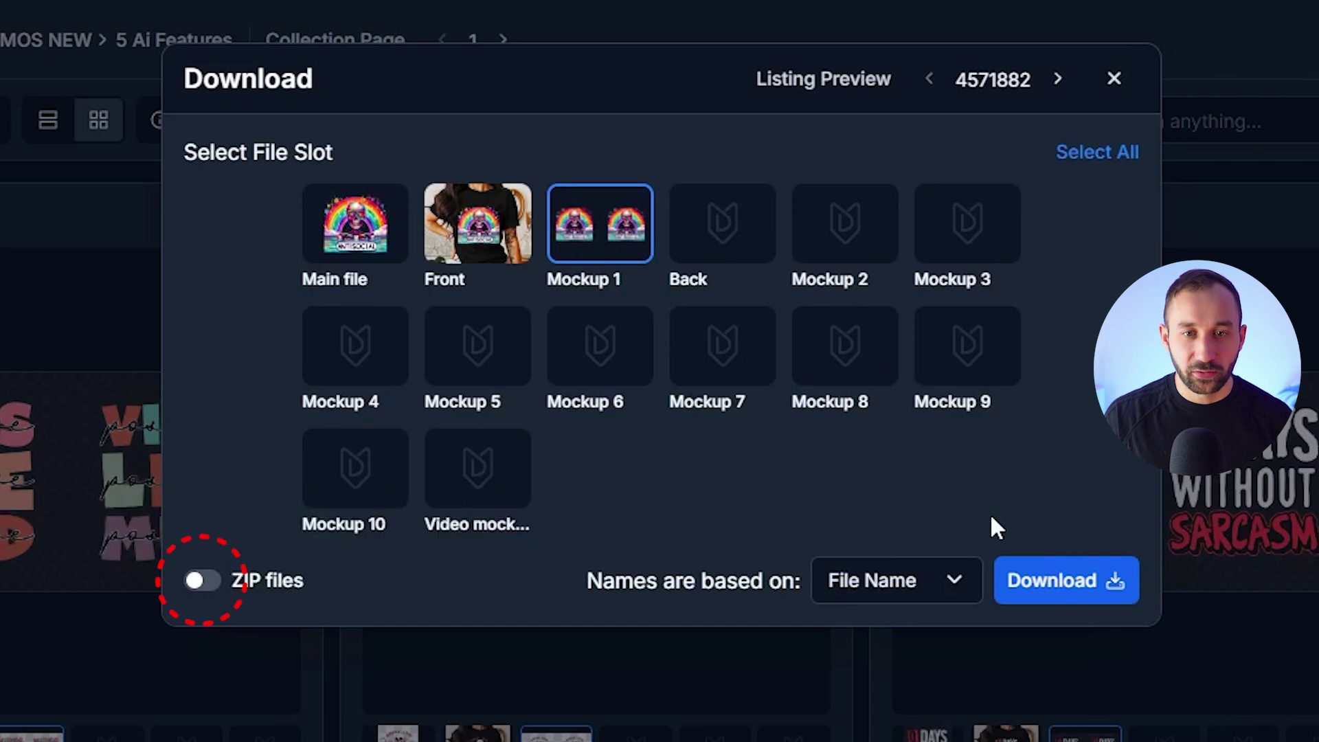
{"action": "left_click", "coordinate": [1114, 78]}
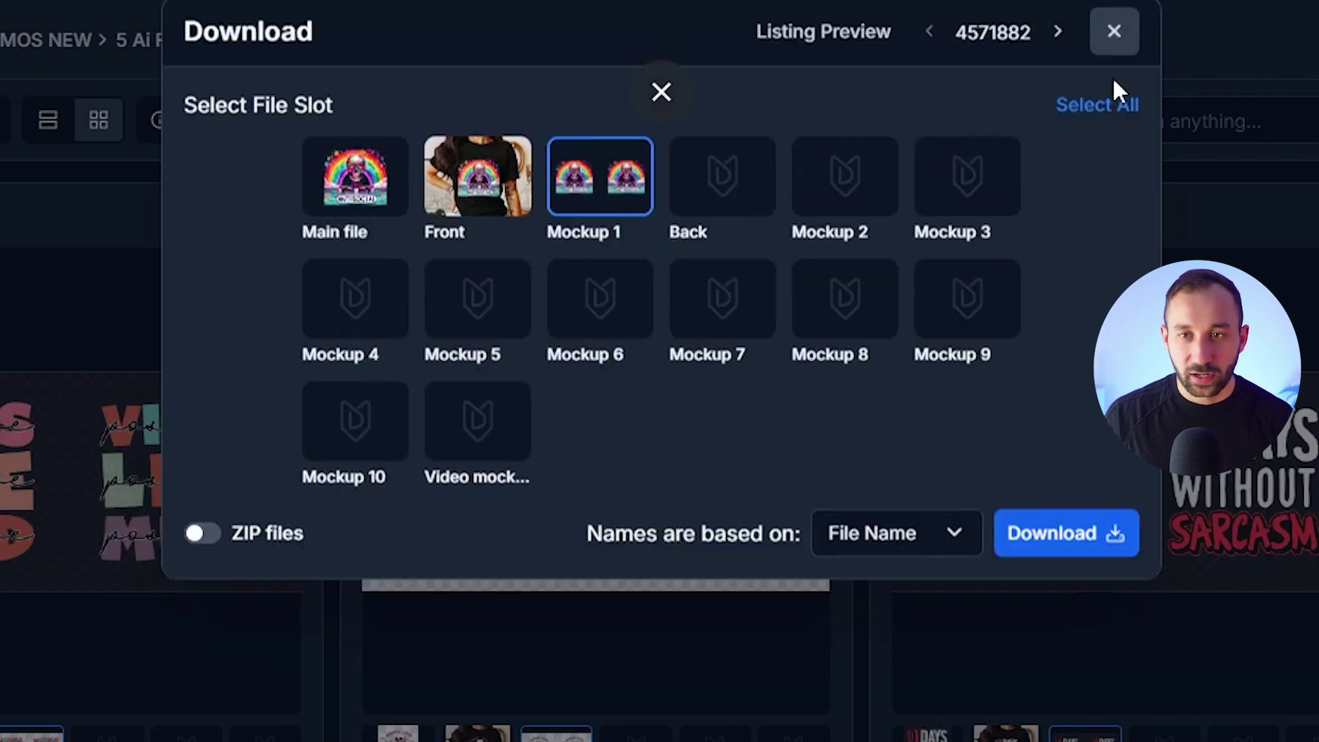